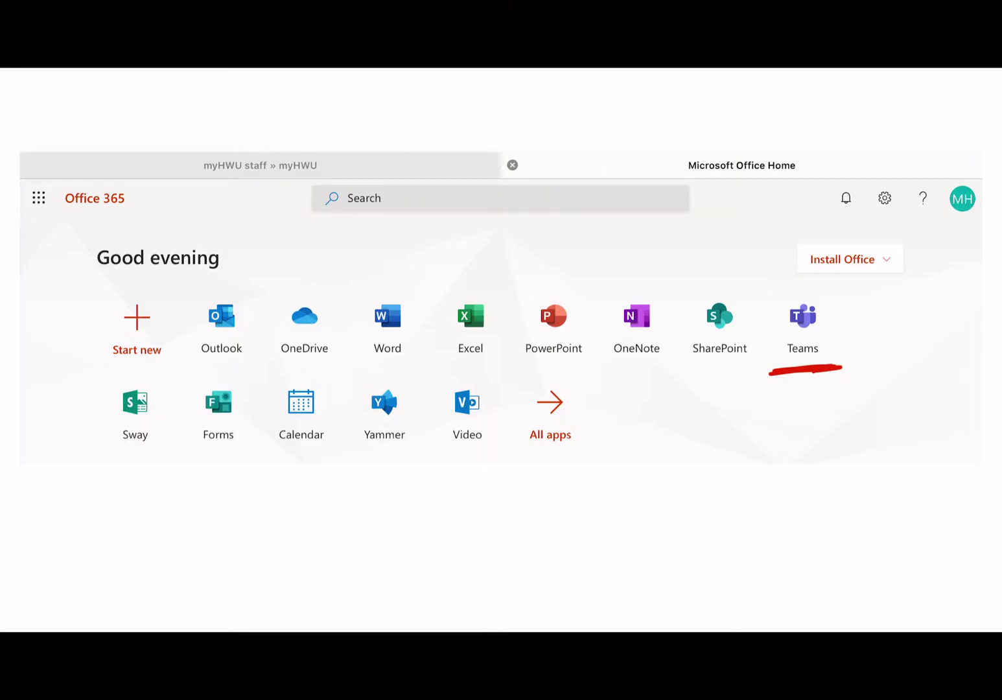
Underline All apps in red, then open Outlook's Office app launcher list
mouse_move(519, 452)
mouse_down()
mouse_move(590, 456)
mouse_move(548, 472)
mouse_up()
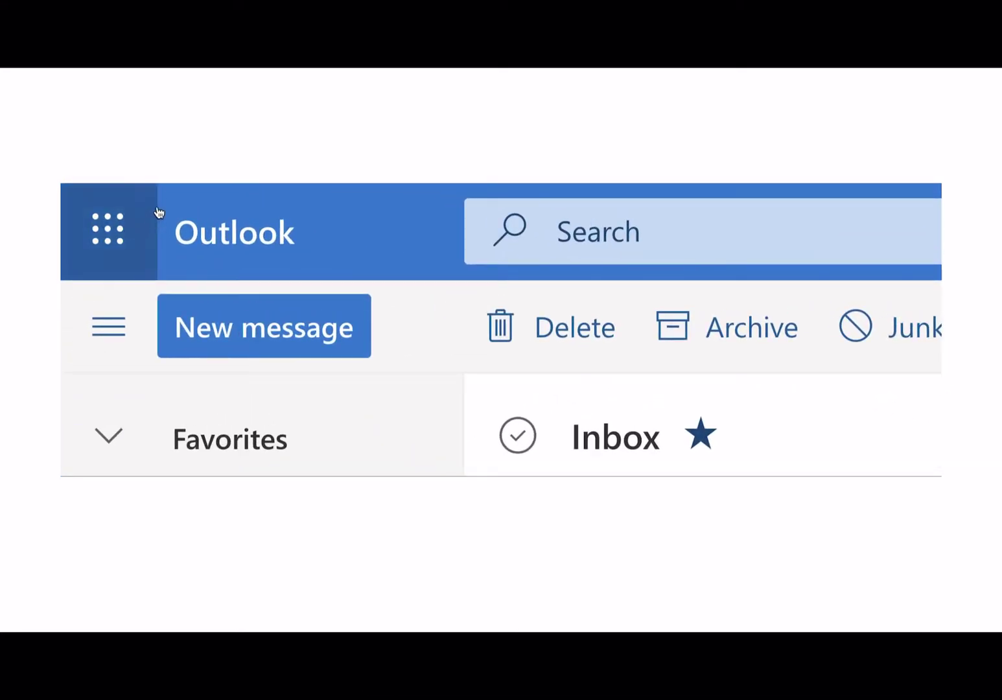
click(121, 240)
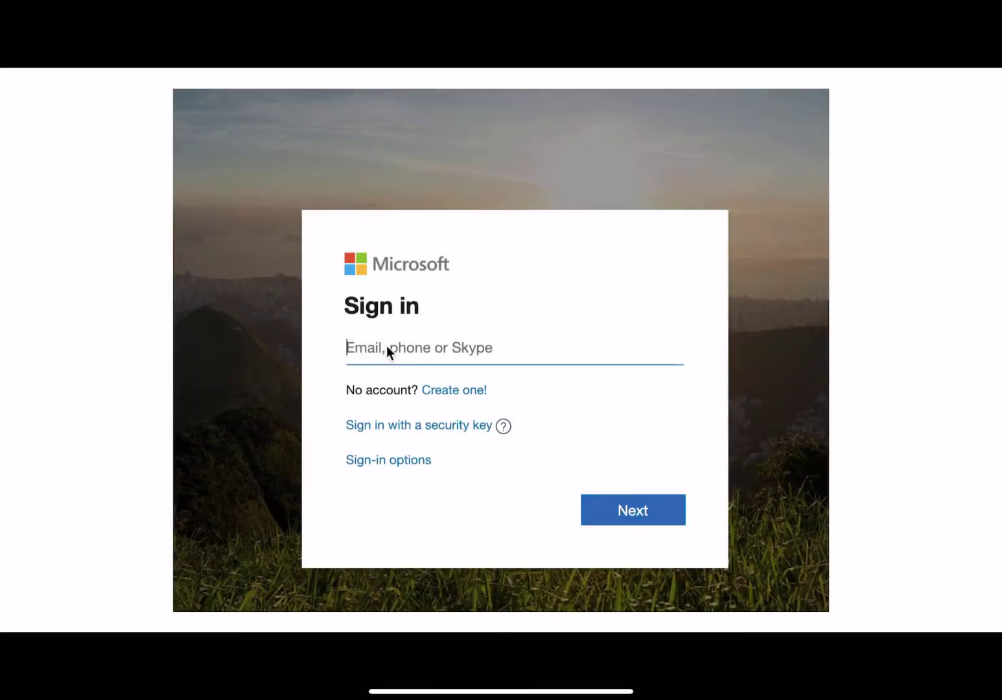
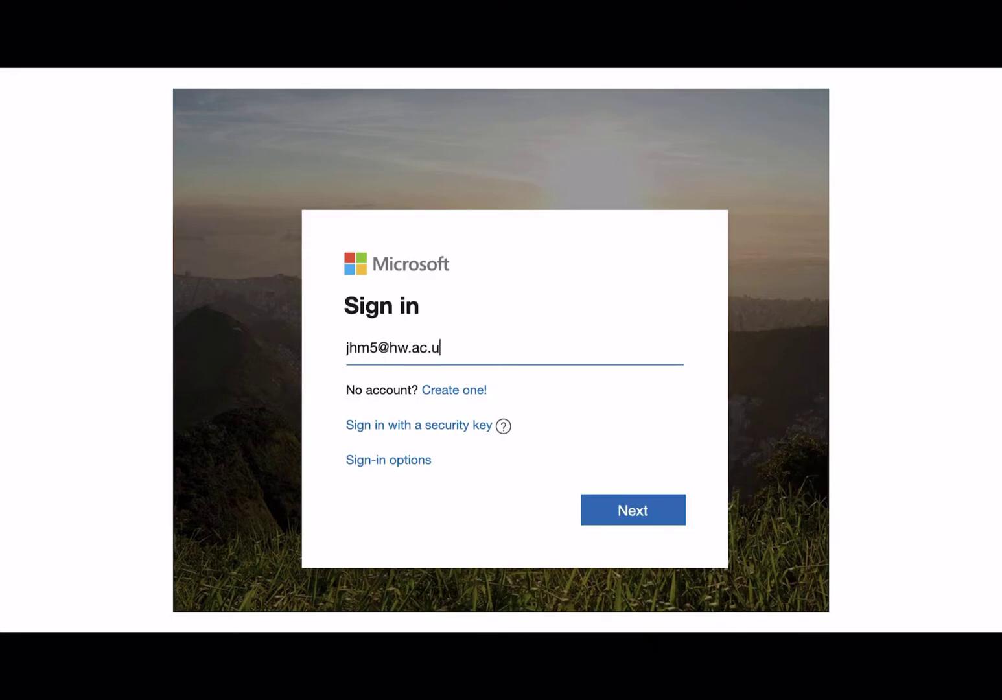
Enter the university e-mail address in the Microsoft sign-in box and continue to Teams
click(636, 511)
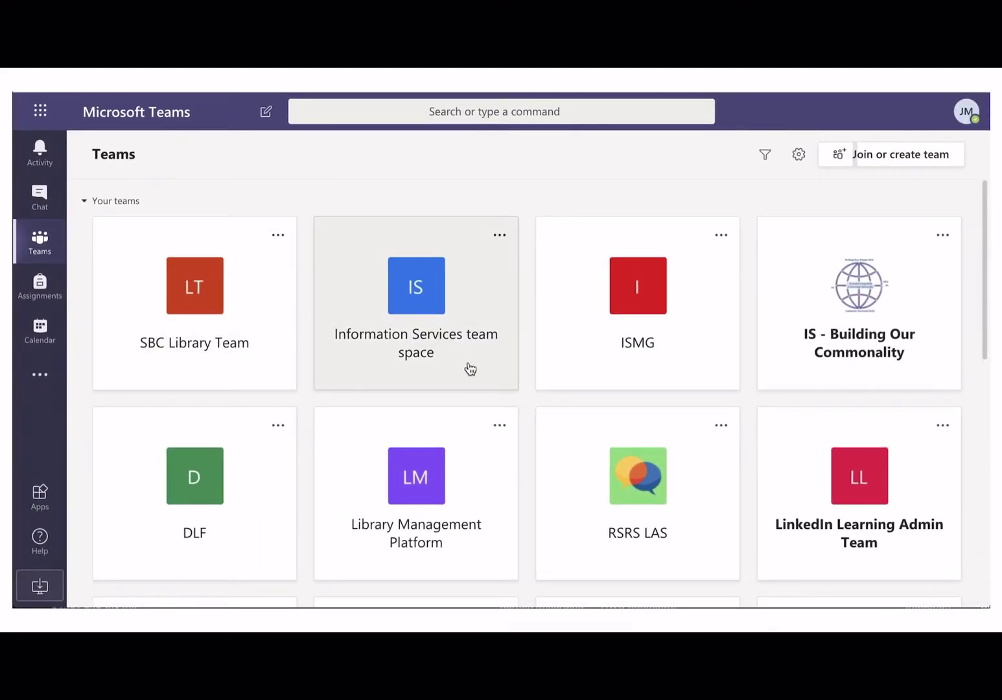
scroll(470, 367, down, 1)
scroll(470, 367, down, 5)
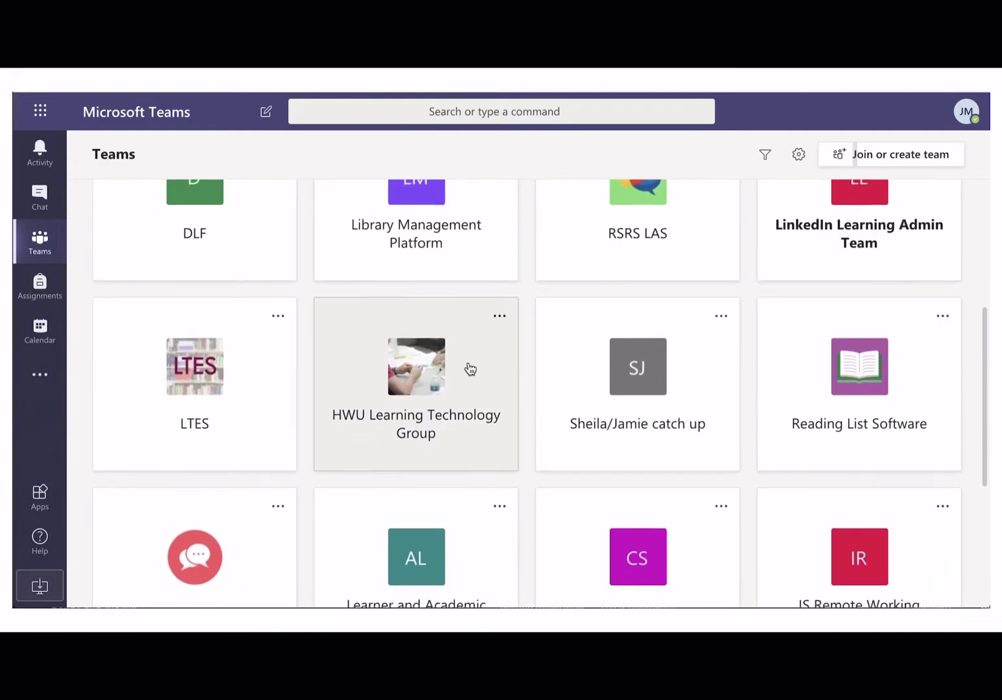
scroll(470, 368, down, 3)
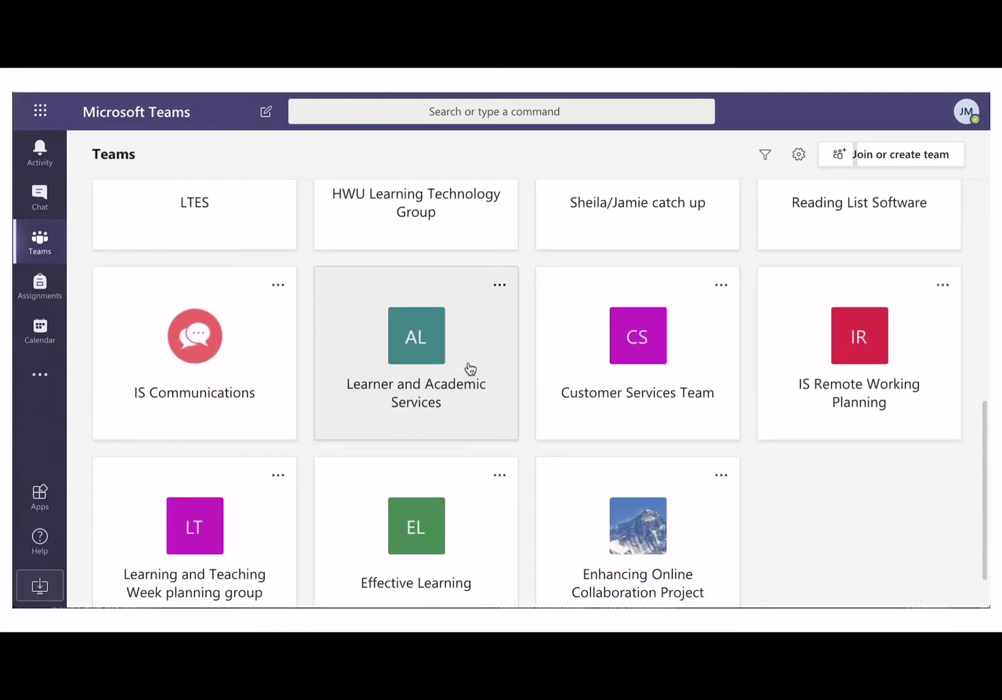
scroll(469, 368, up, 4)
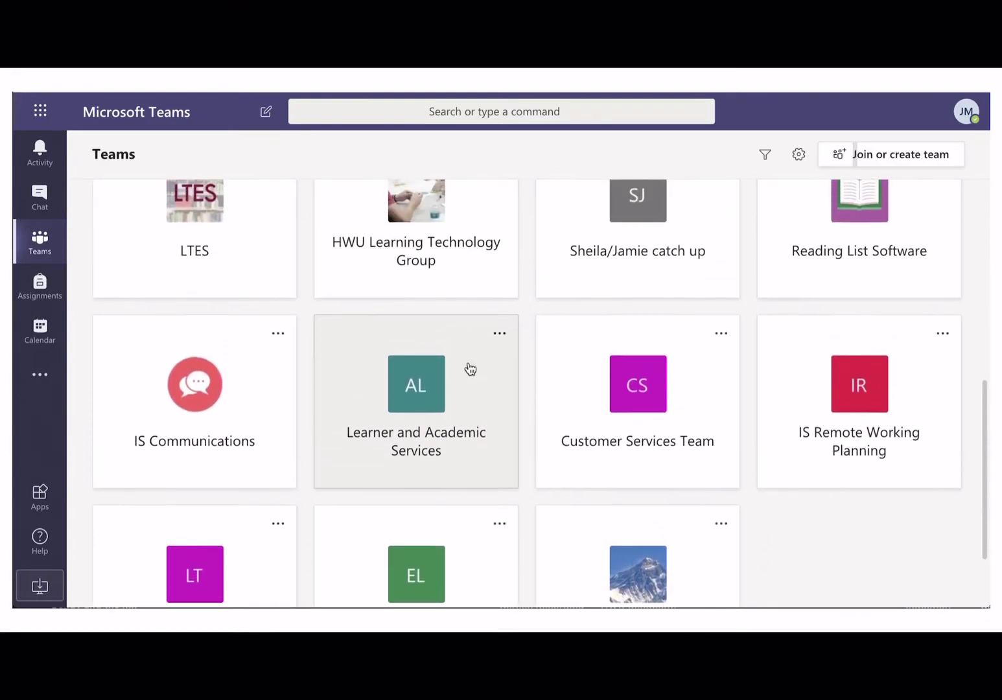
scroll(470, 367, up, 5)
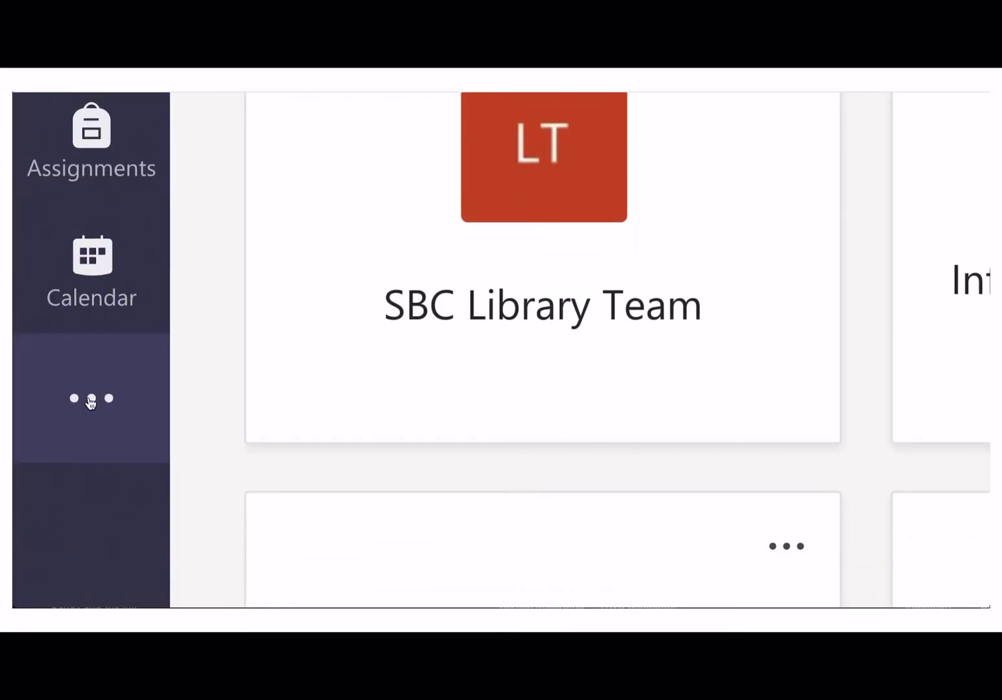
click(91, 400)
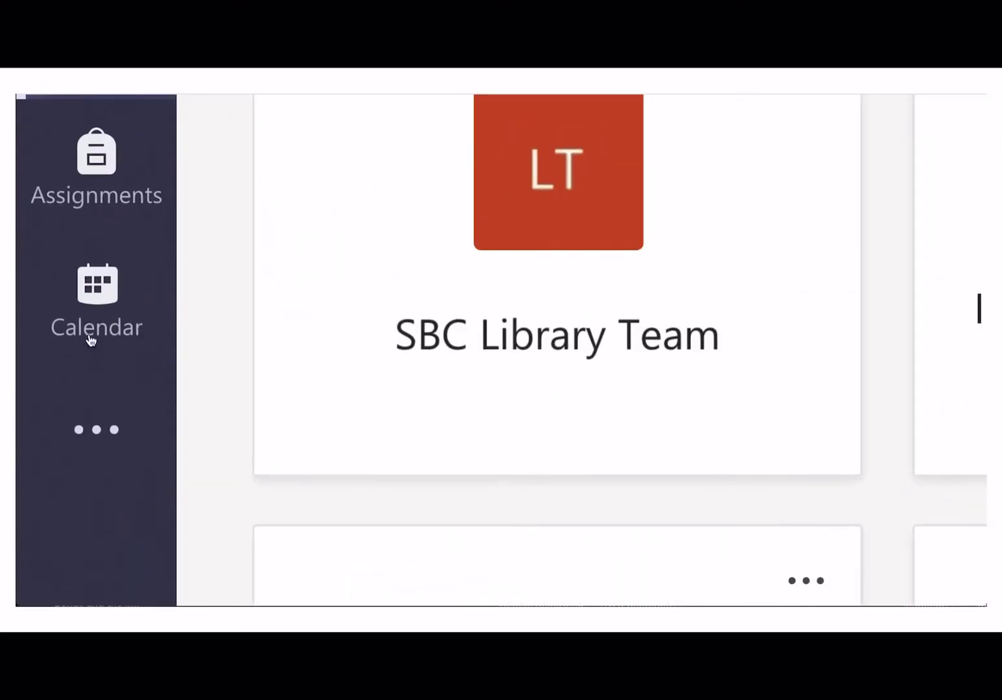
Go to Calls from the '...' apps menu and start a new call
click(92, 431)
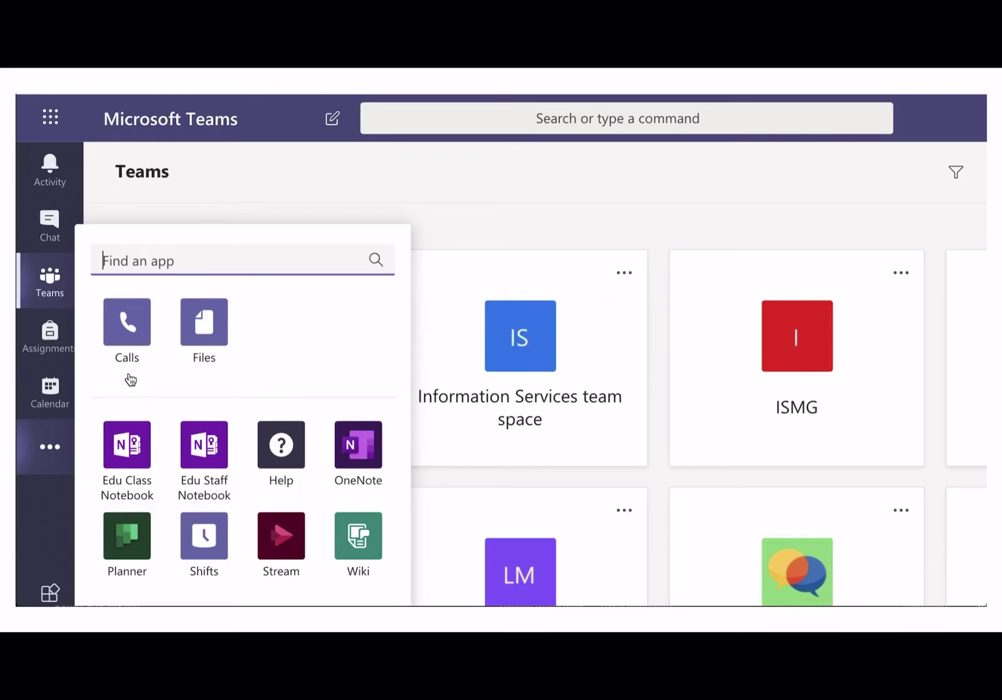
click(115, 335)
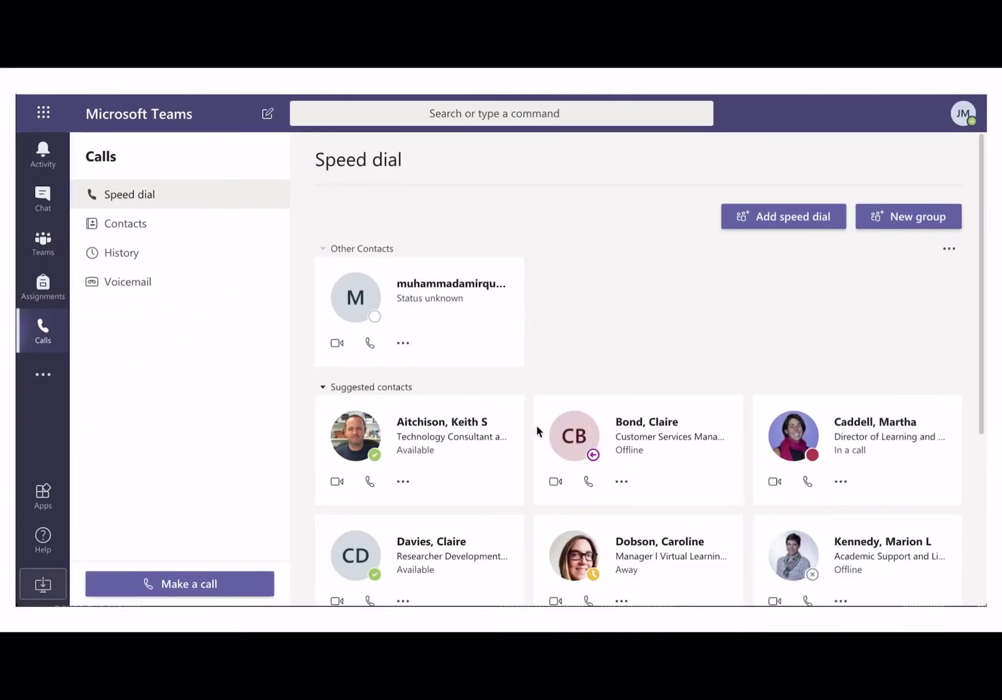
scroll(550, 453, down, 3)
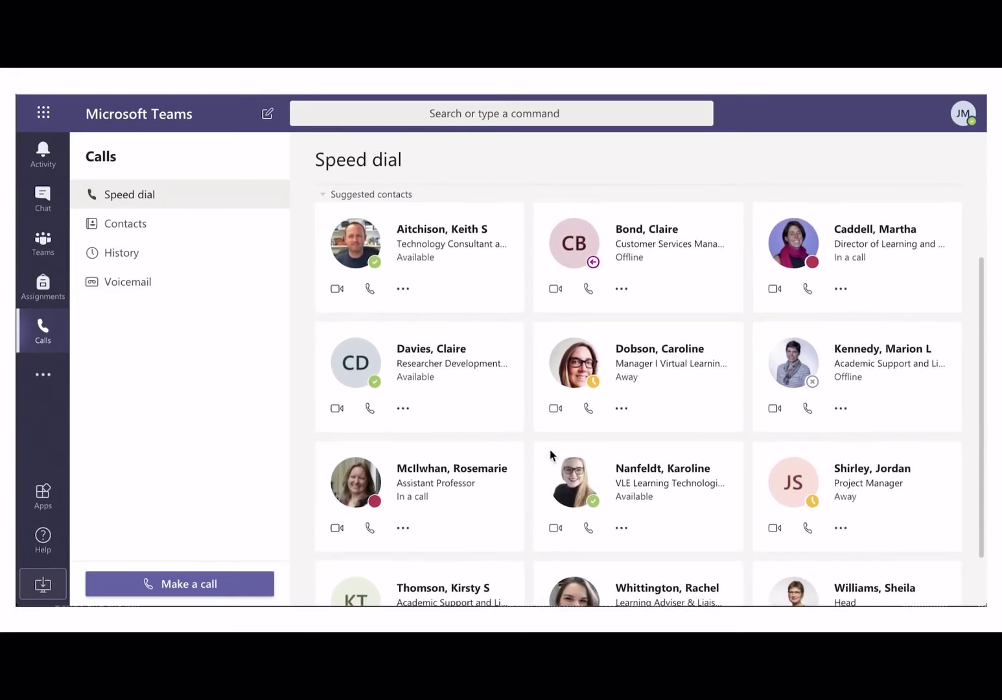
scroll(550, 455, up, 3)
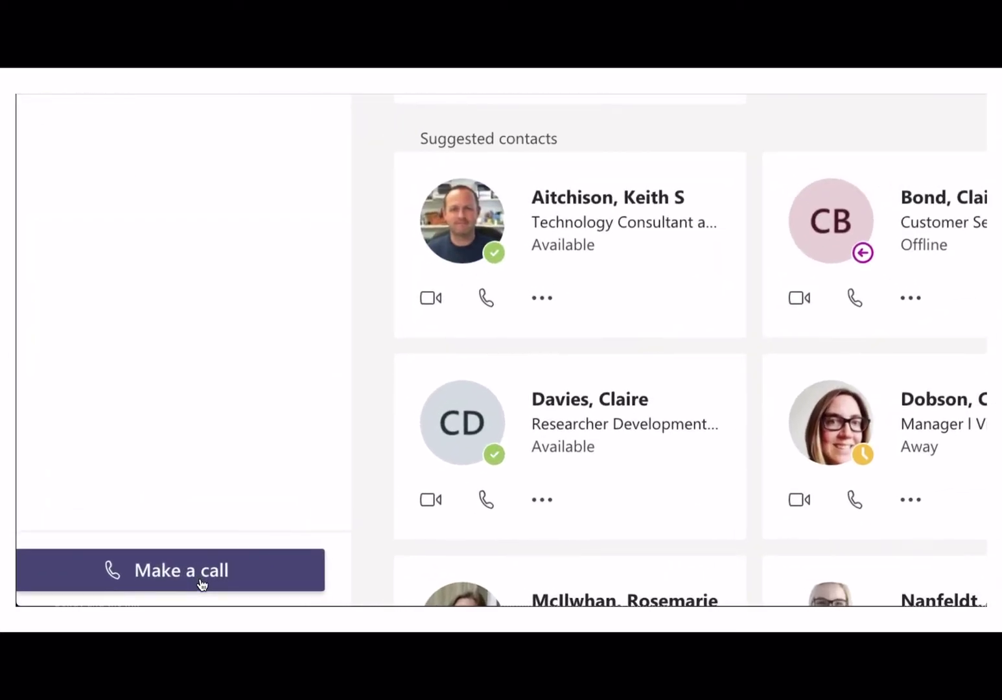
click(202, 584)
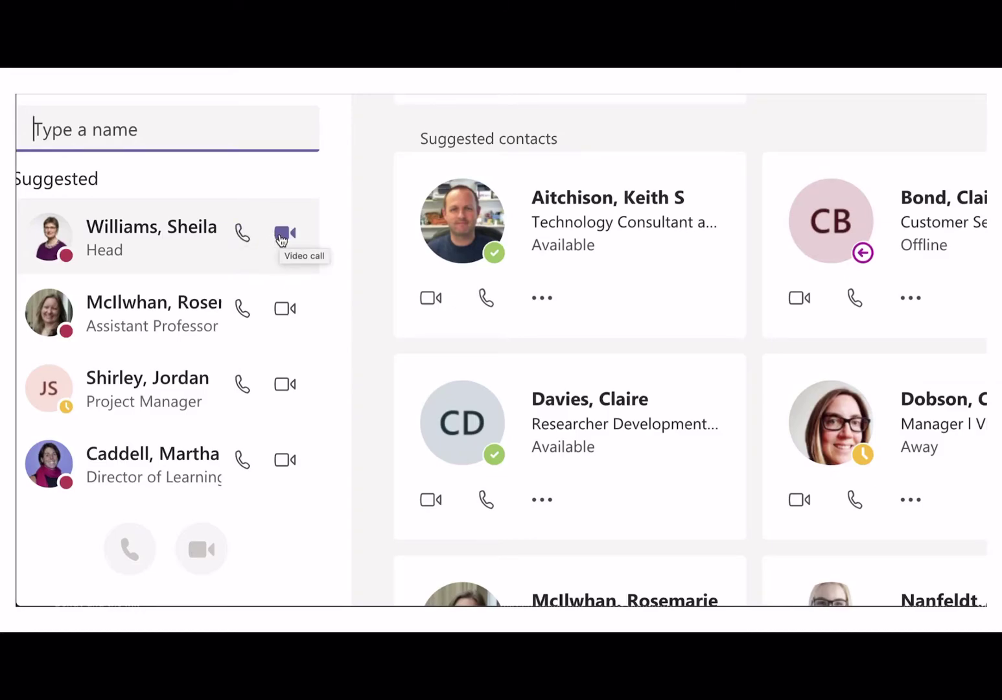
Voice-call the first suggested contact, then hang up
click(242, 235)
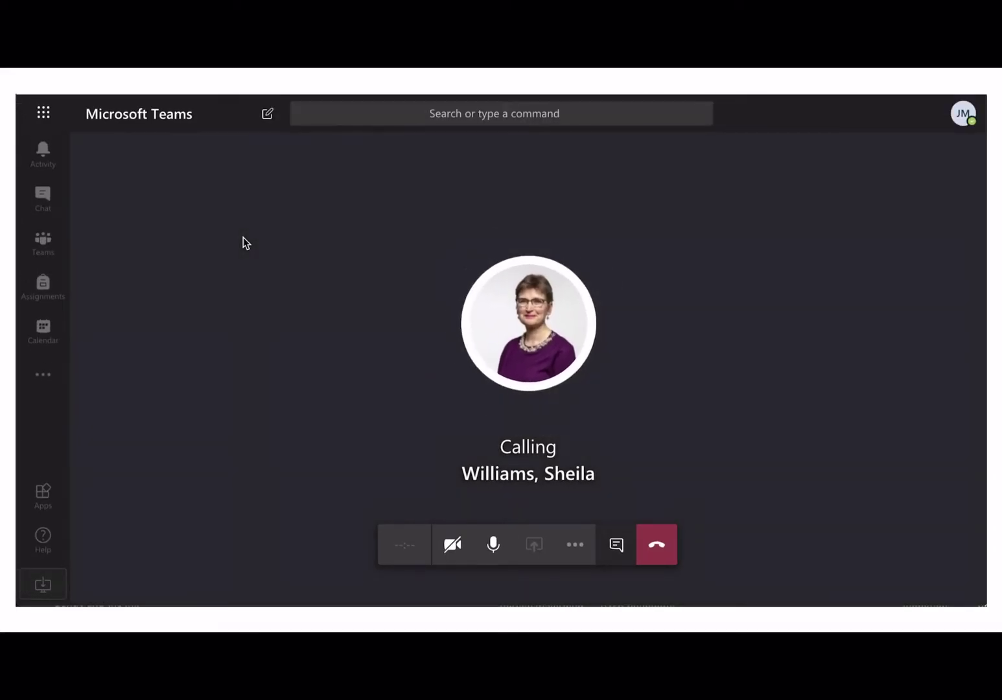
click(656, 550)
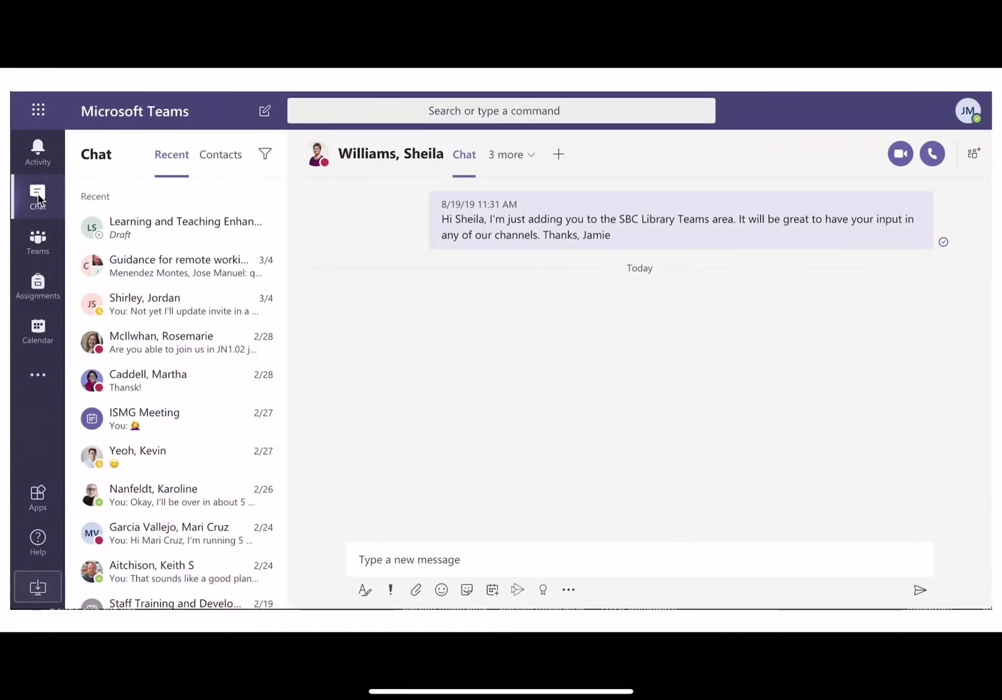
In Chat, start a new chat addressed to the colleague just called
click(38, 198)
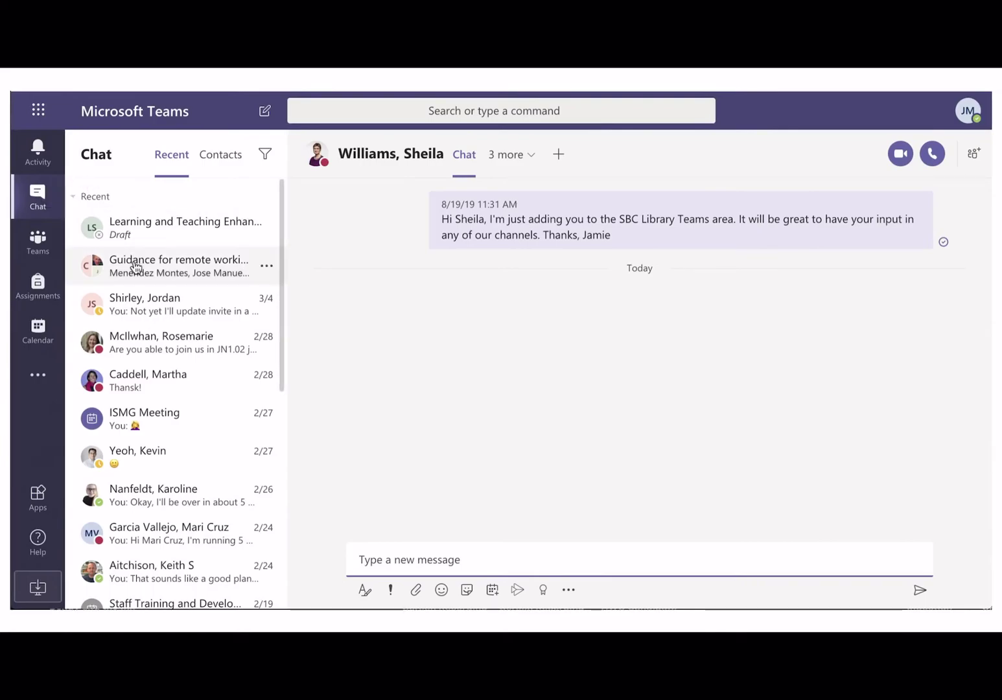
scroll(134, 263, down, 3)
scroll(134, 266, down, 1)
scroll(135, 266, up, 4)
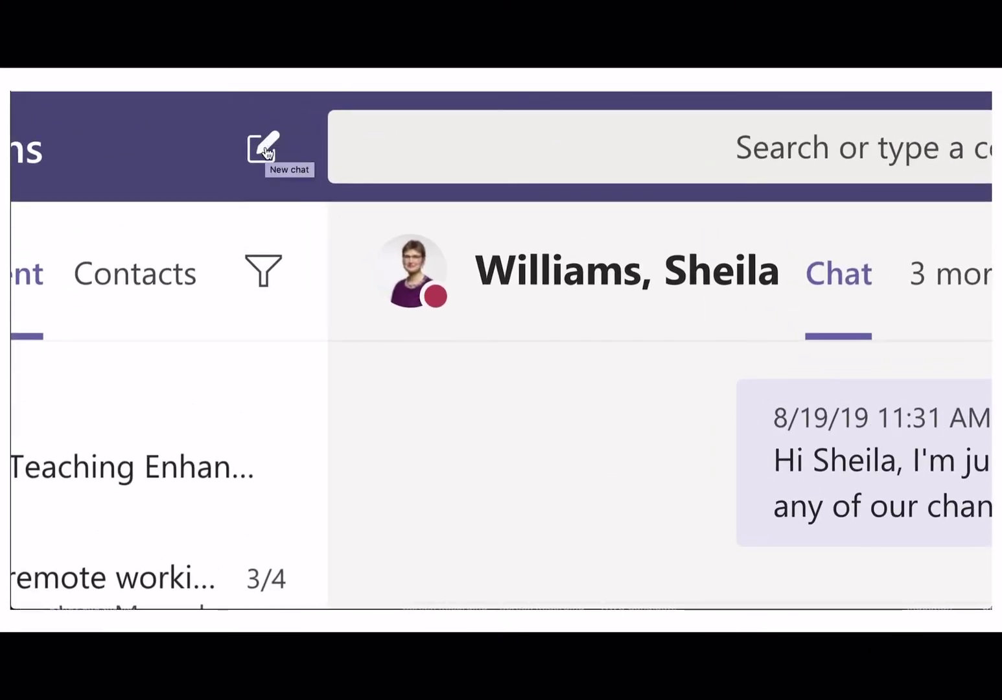
click(268, 151)
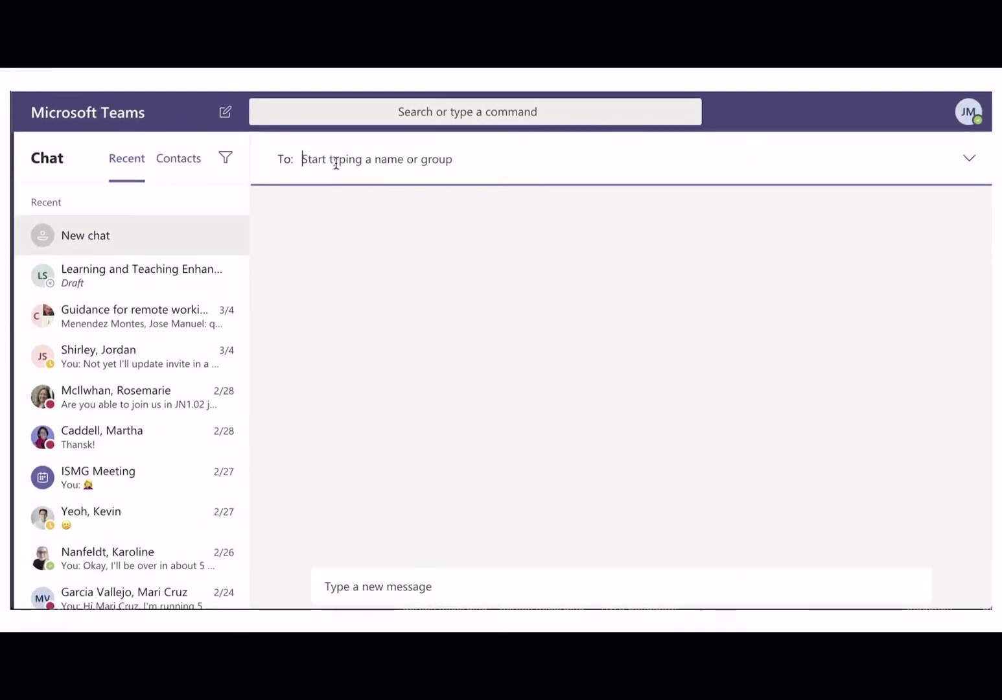
text(She)
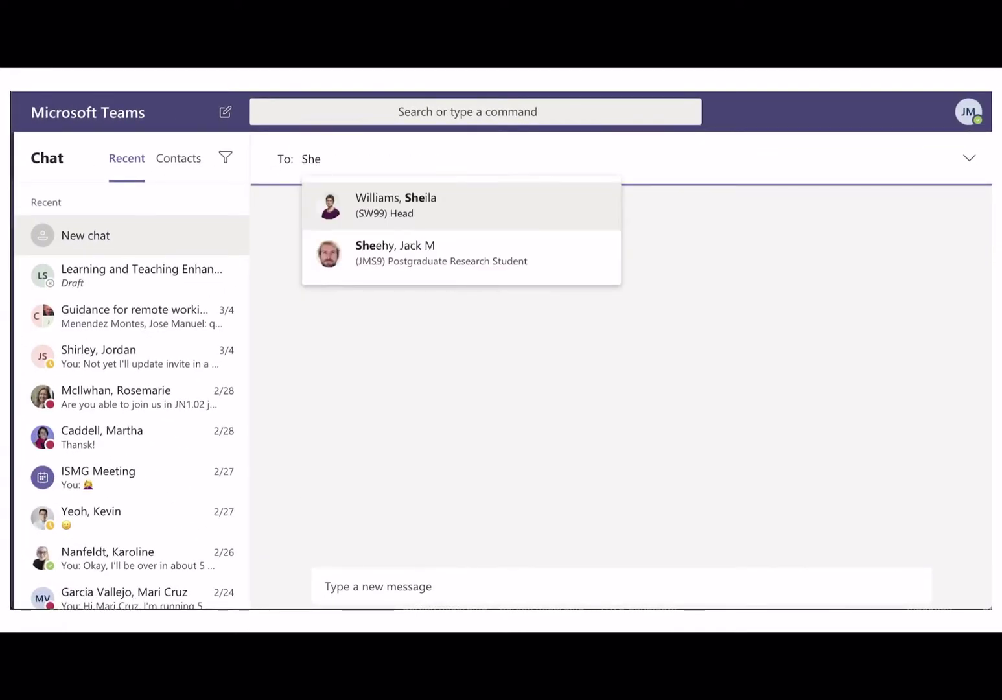
key(Return)
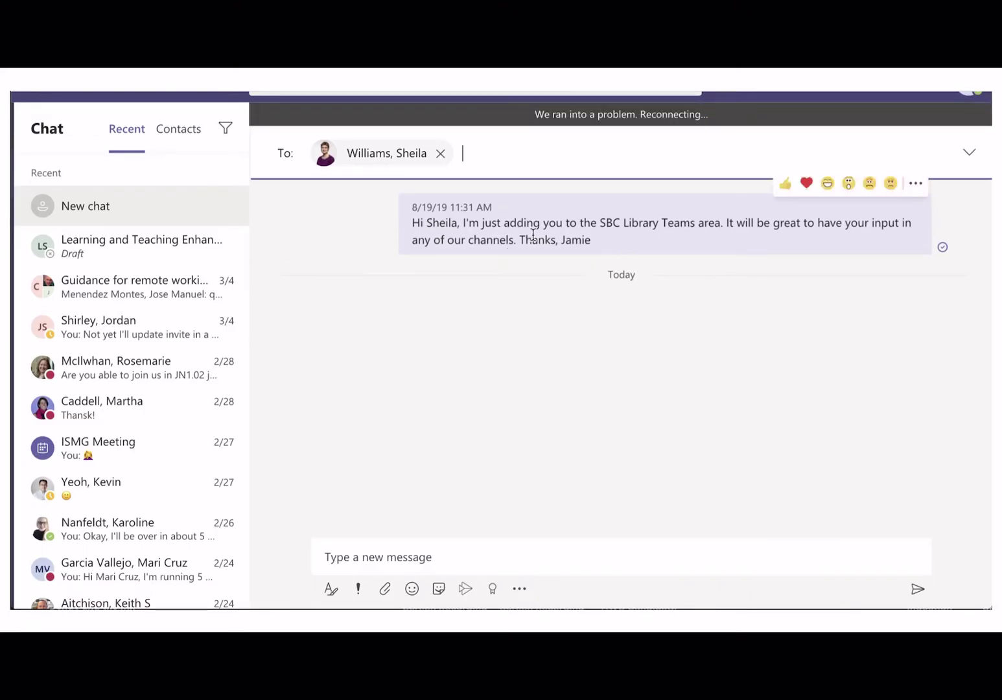
Type a 'Thanks for joining' message to the contact, fixing typos
click(342, 549)
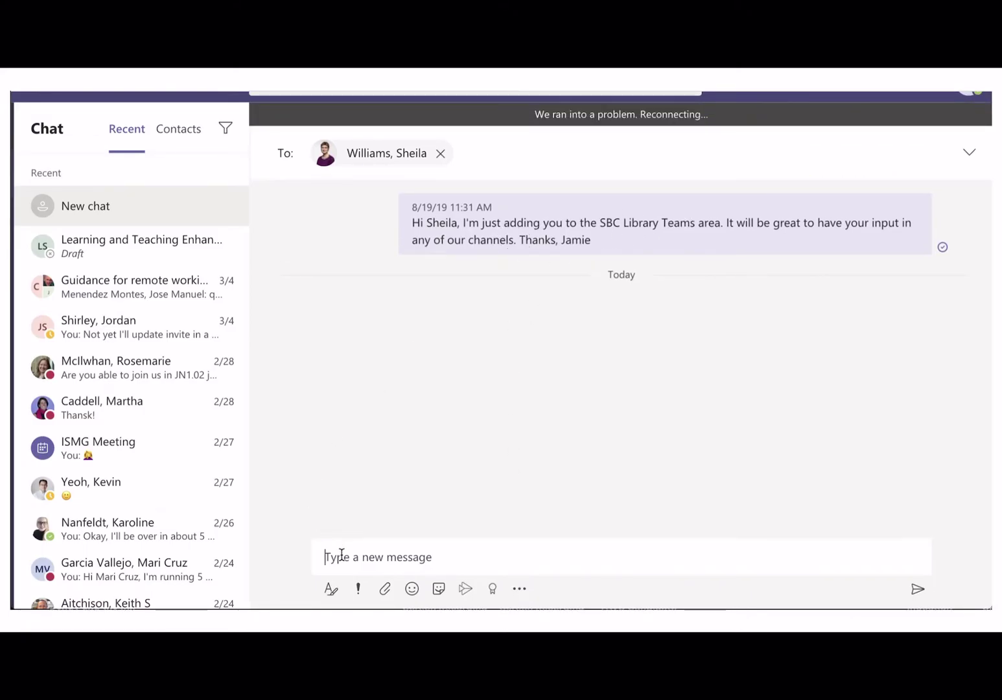
text(hanks for joining)
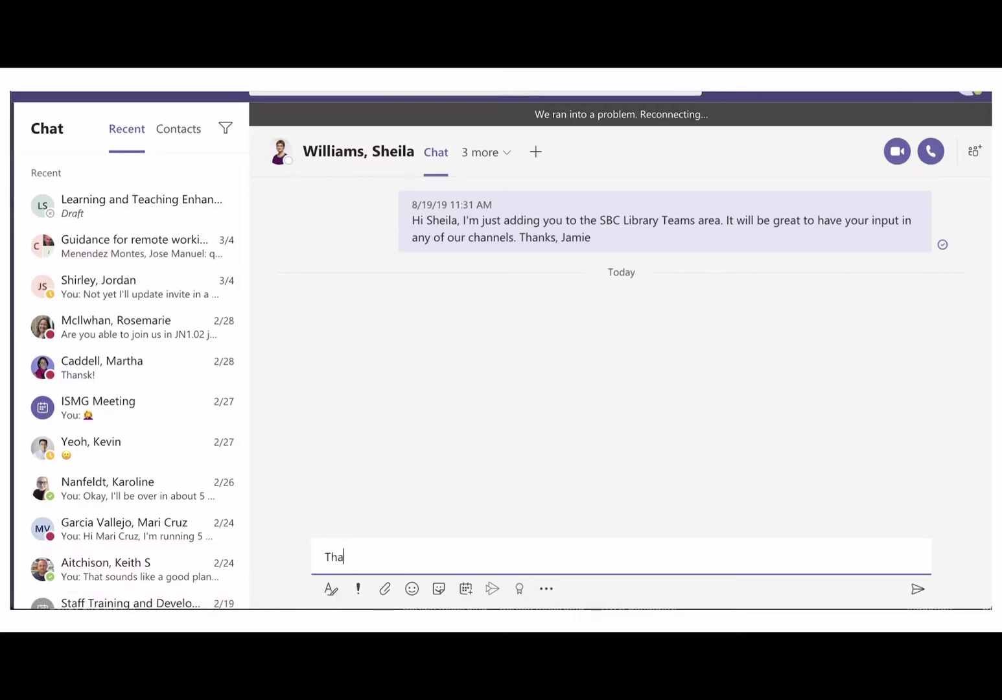
key(BackSpace)
key(BackSpace)
text(ing Shia)
key(BackSpace)
key(BackSpace)
text(eila)
key(BackSpace)
text(la)
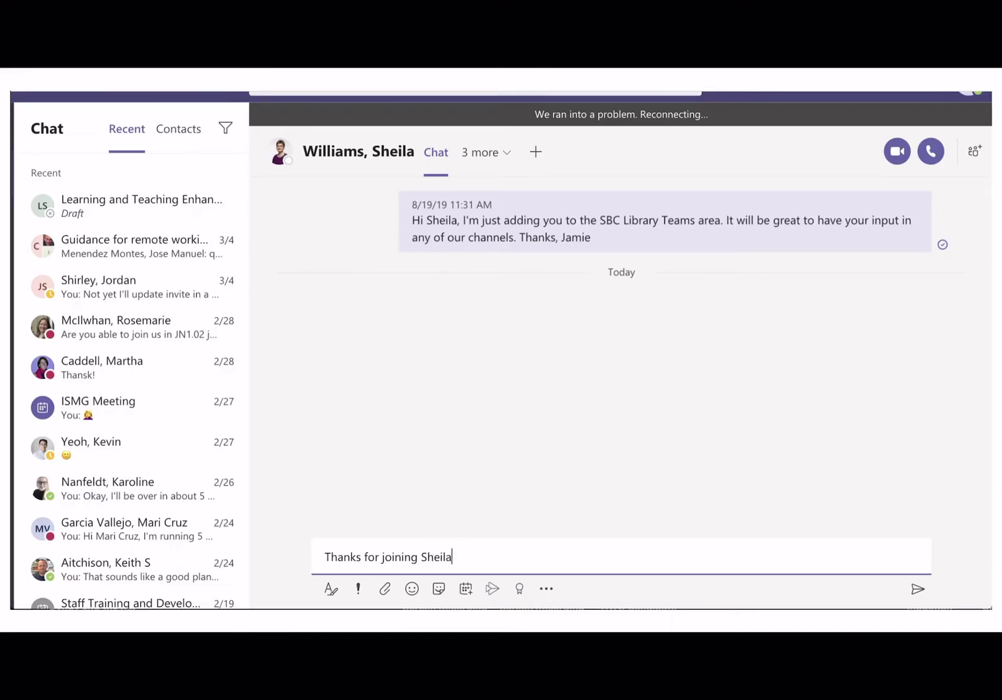
Add a smiley emoji and bold 'You're doing a great job boss!' using the formatting bar
click(332, 592)
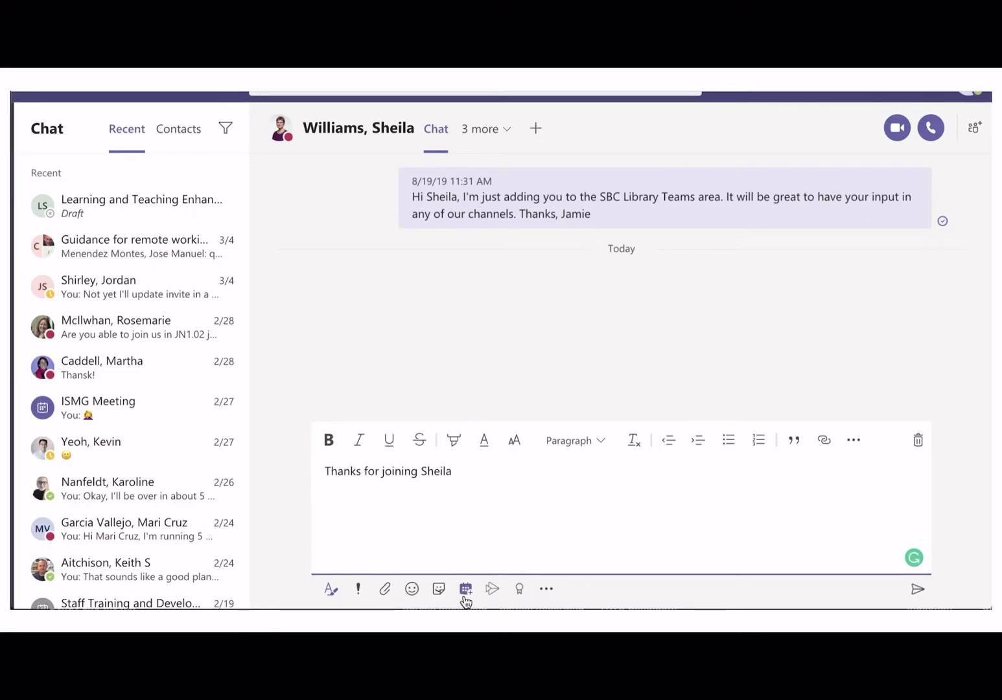
click(413, 589)
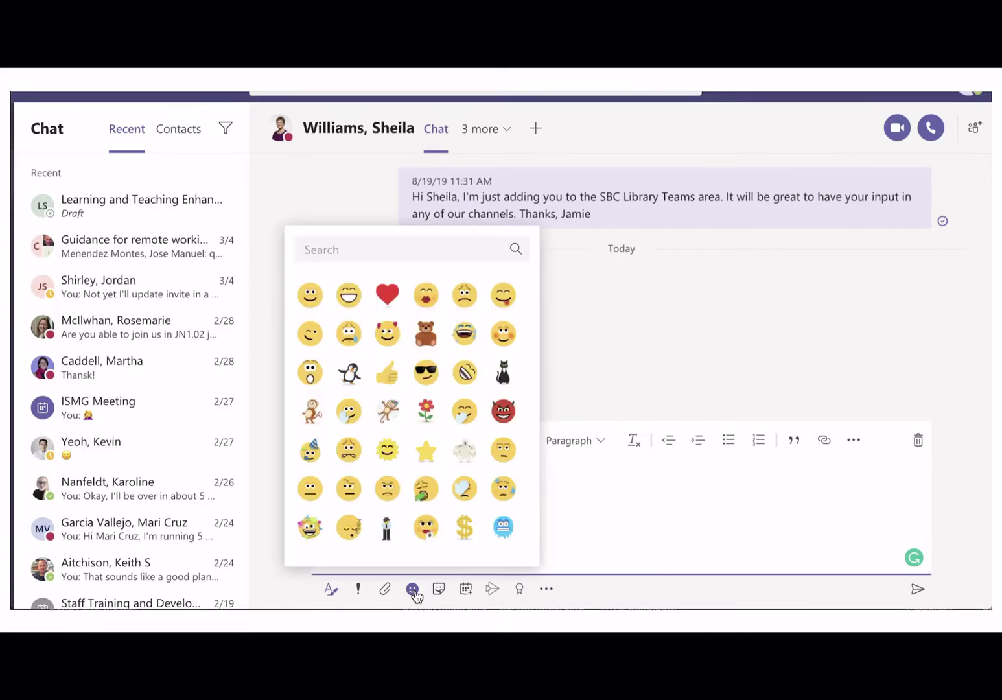
click(310, 309)
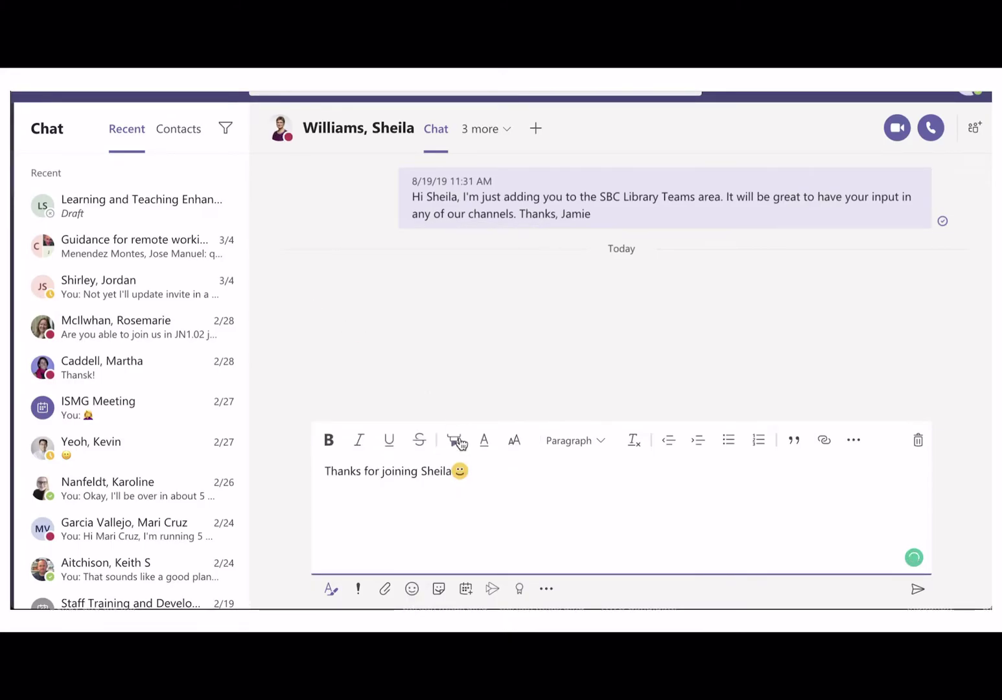
click(329, 440)
text(You're doing a)
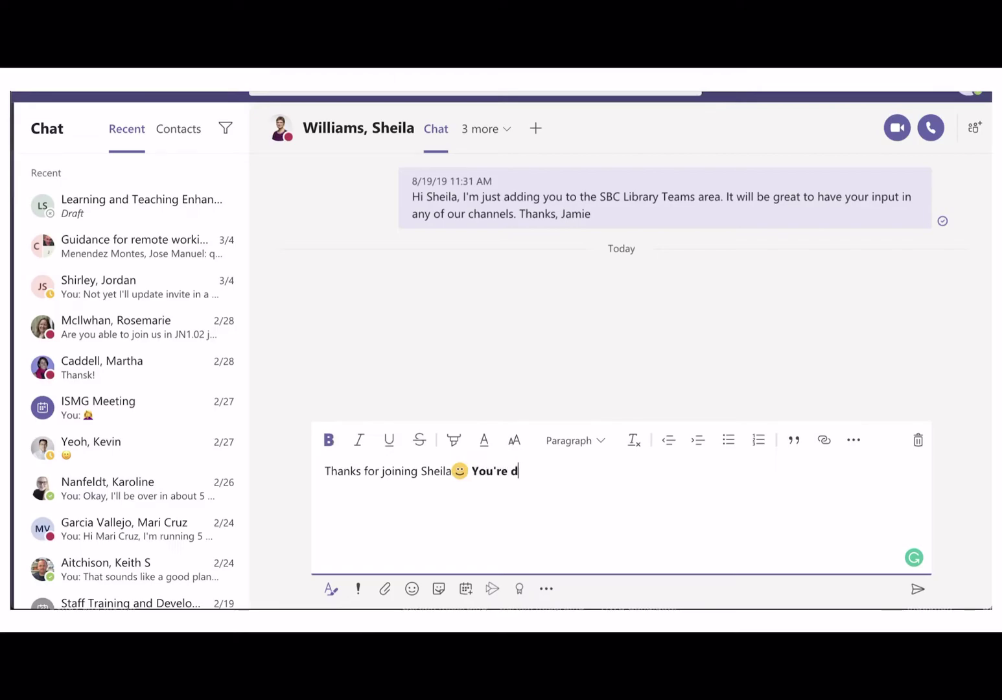
text( great job boss!)
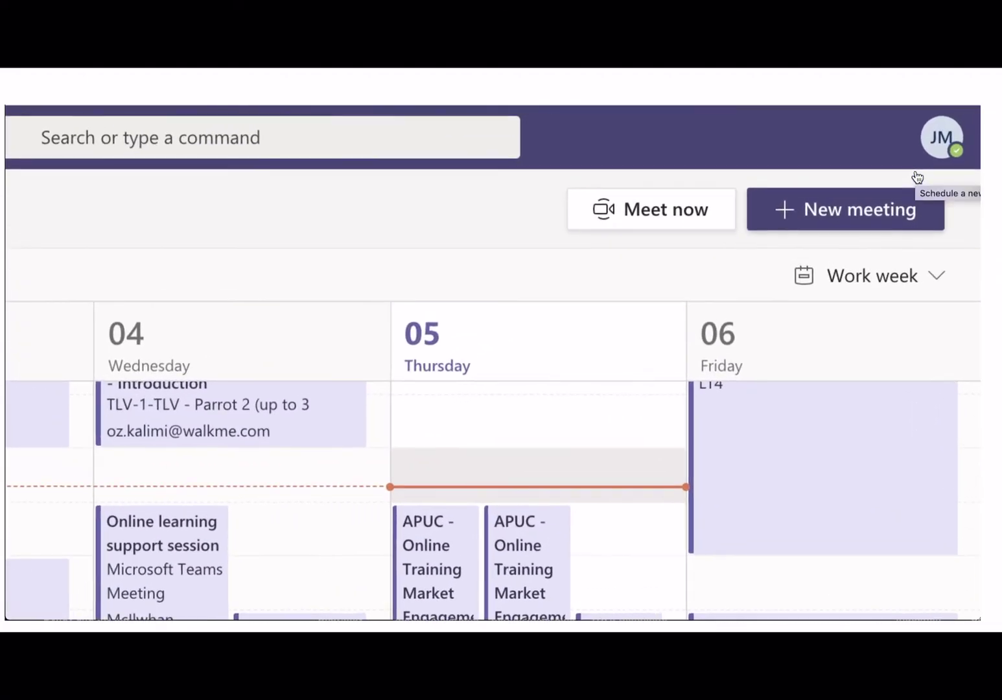
Create a new meeting titled 'Off site working meeting', location 'Meet on Teams', inviting one colleague
click(882, 205)
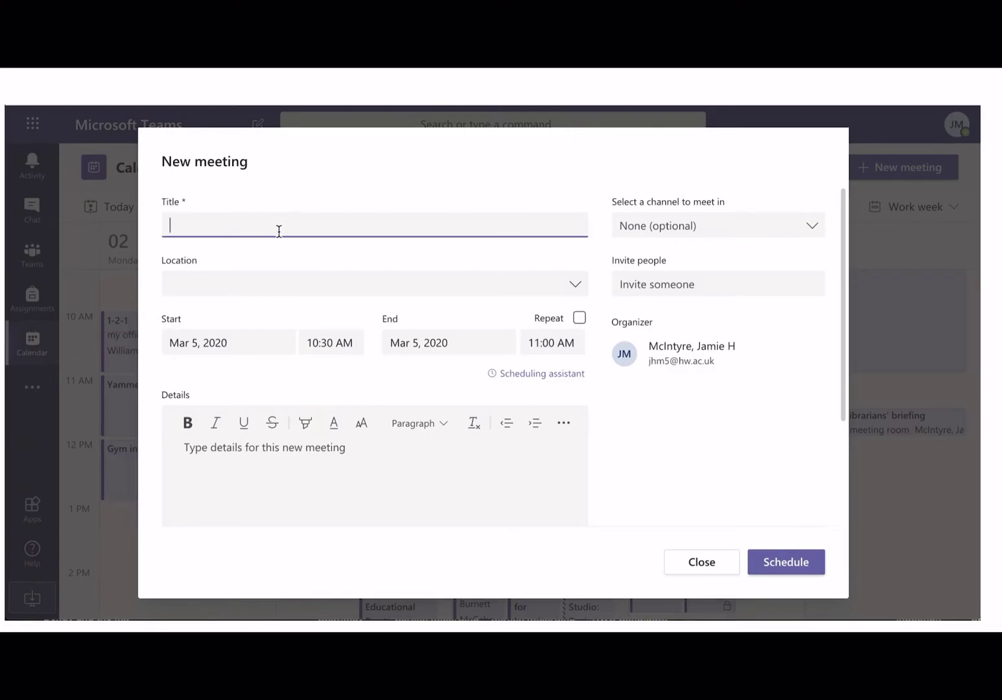
text(Off site working meeting)
click(263, 281)
text(Meet on Teams)
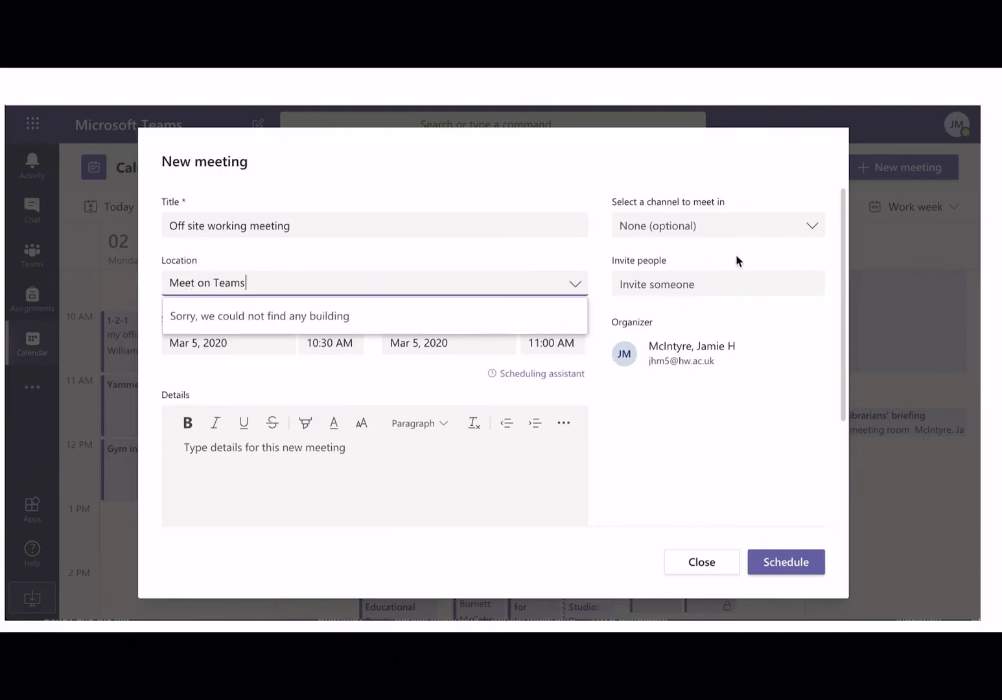
click(732, 285)
text(Keit)
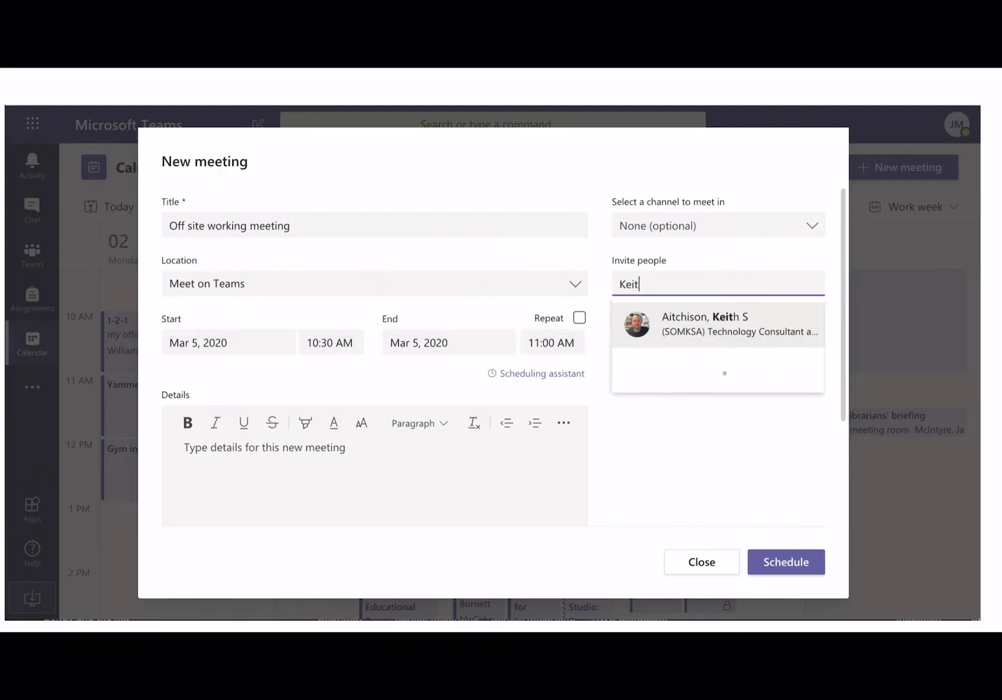
key(Return)
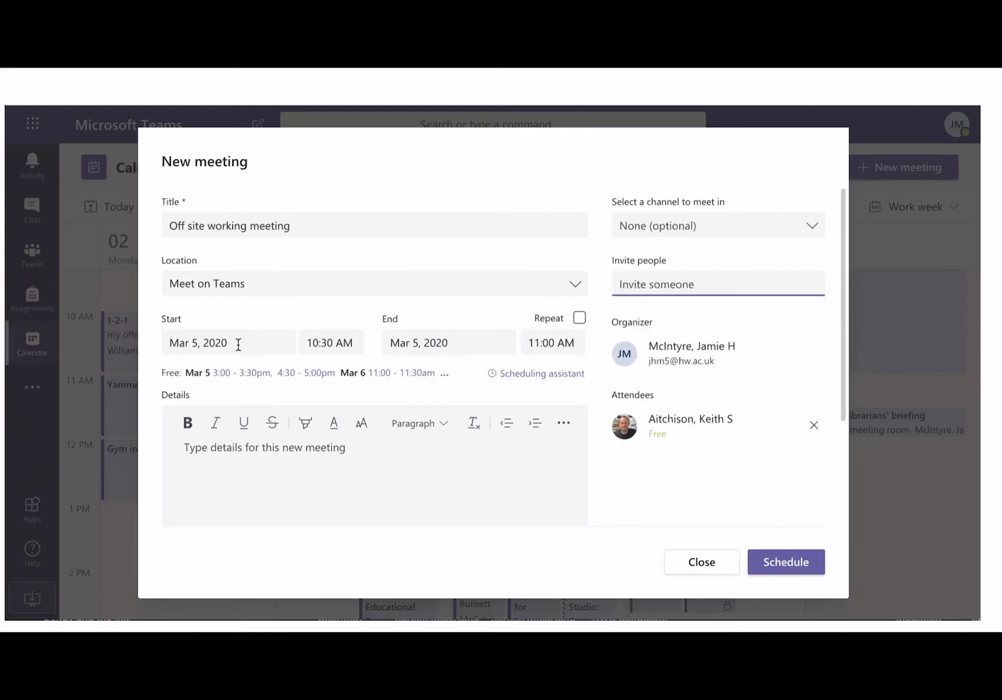
Set the start to 12:00 PM, add a short note to the colleague, and schedule it
click(330, 342)
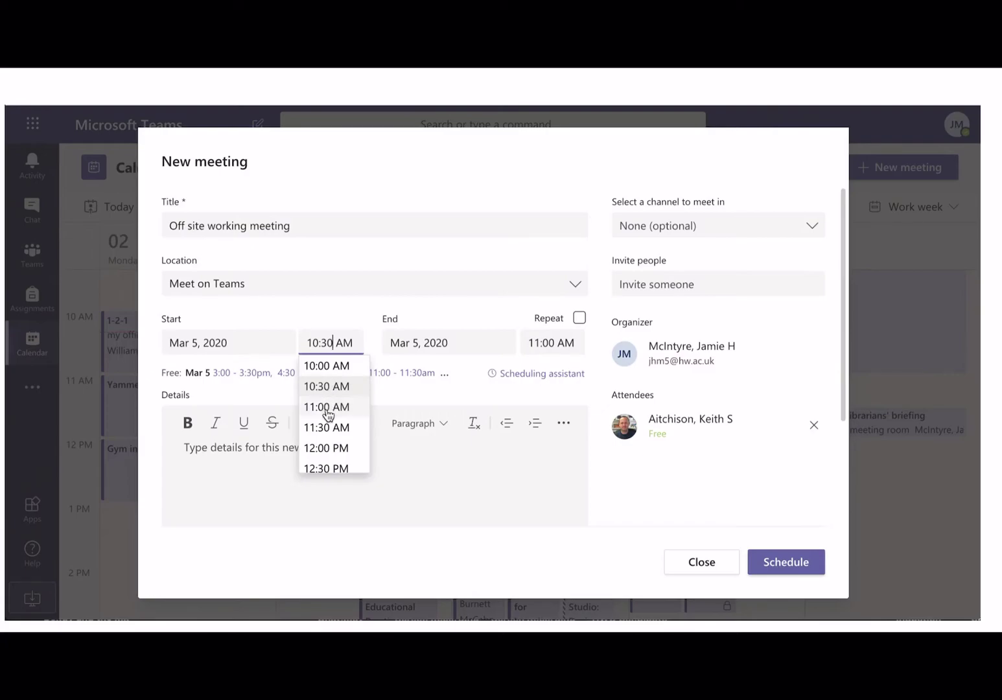
click(326, 447)
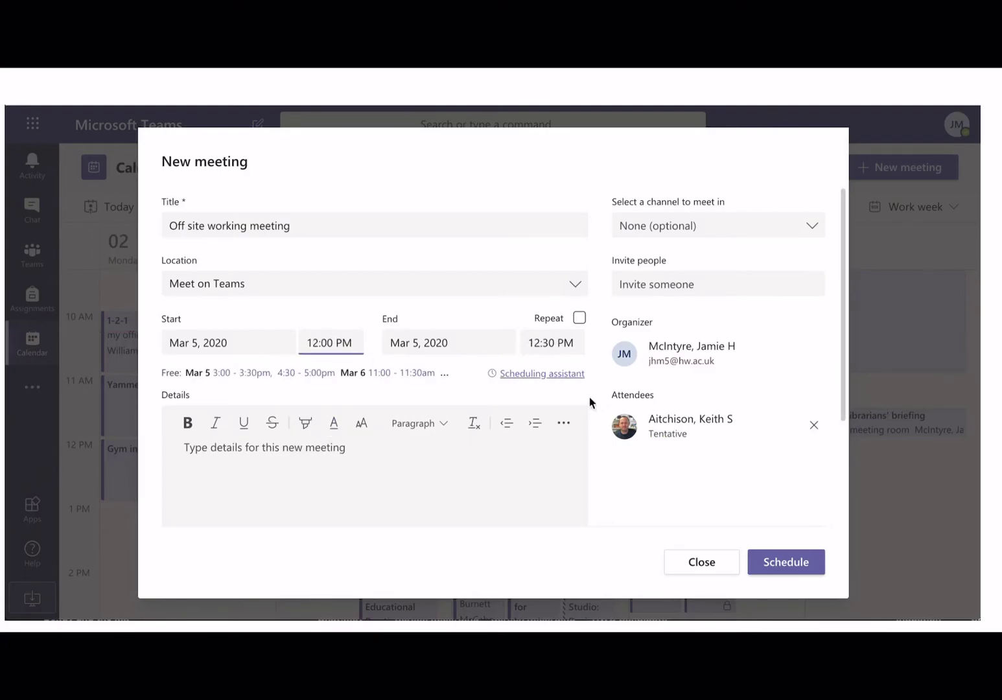
click(368, 462)
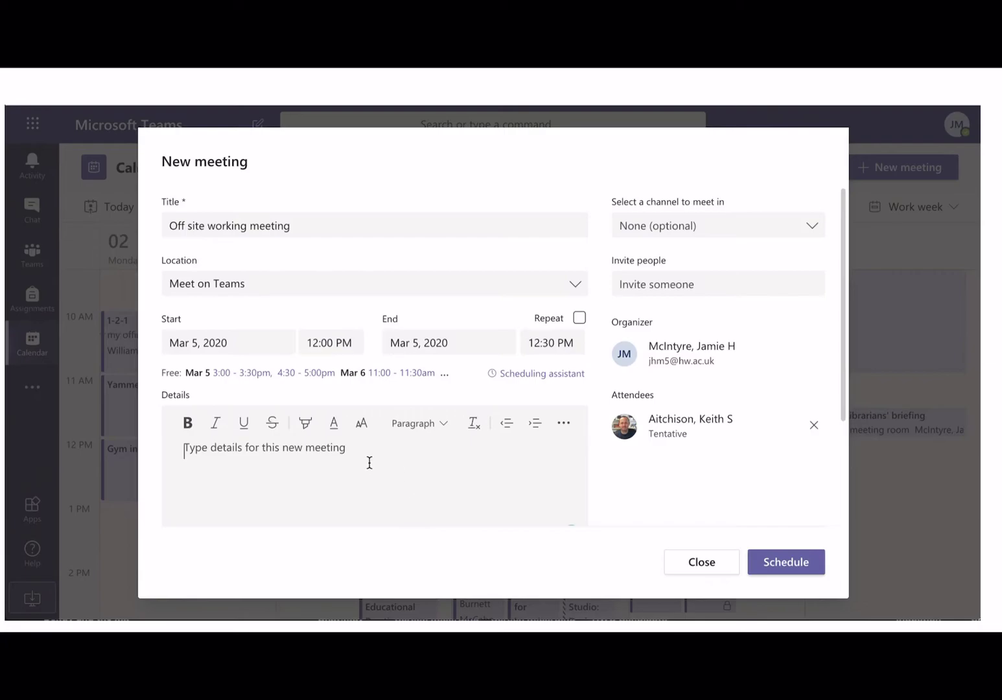
text(Hi Keith, can we meet to dis)
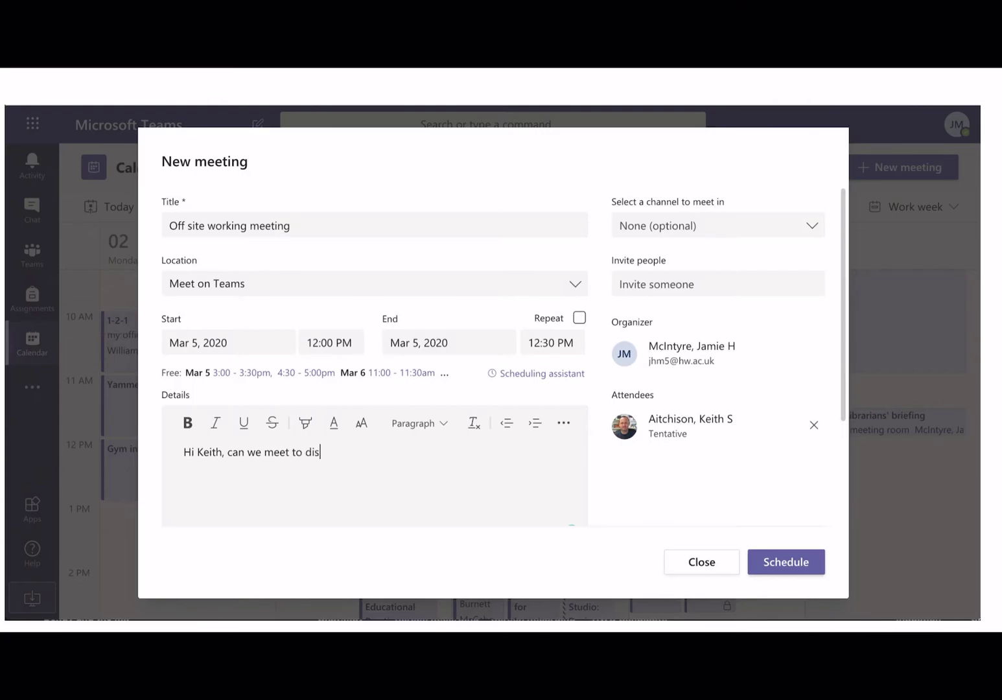
text(cuss something)
click(778, 562)
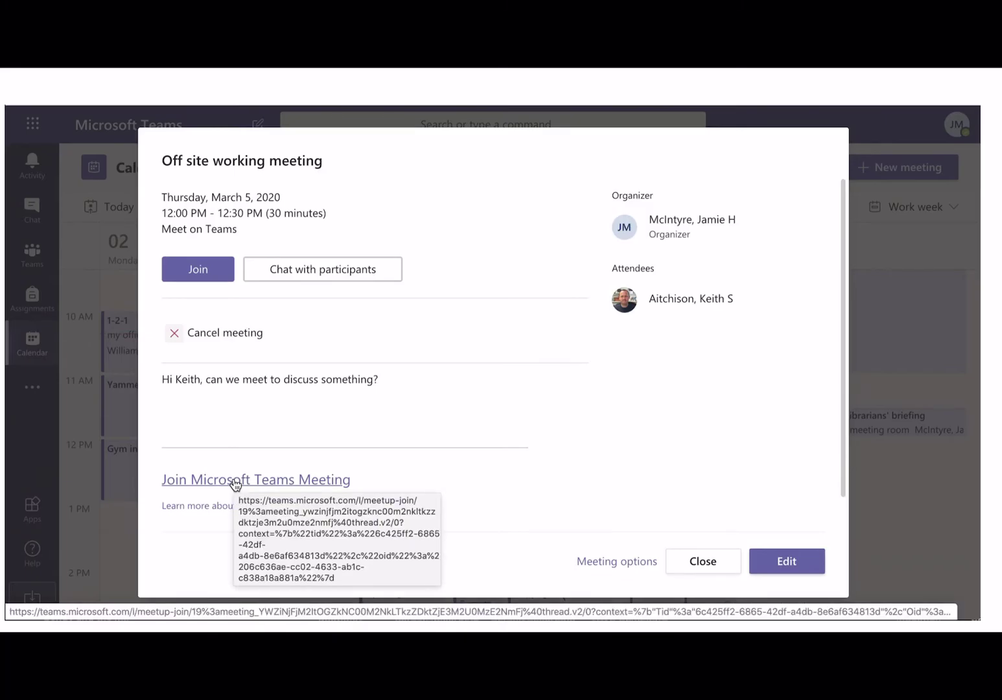
Scroll back up through the scheduled meeting's details
scroll(236, 485, up, 5)
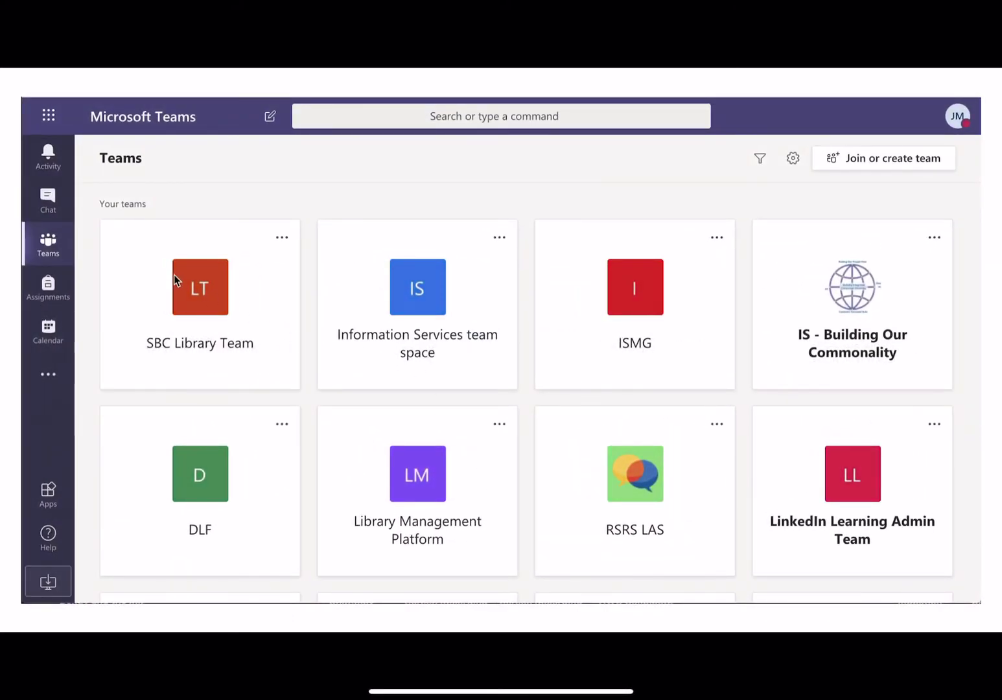
Scroll the teams grid and open the SJ catch up team's General channel
scroll(405, 359, down, 5)
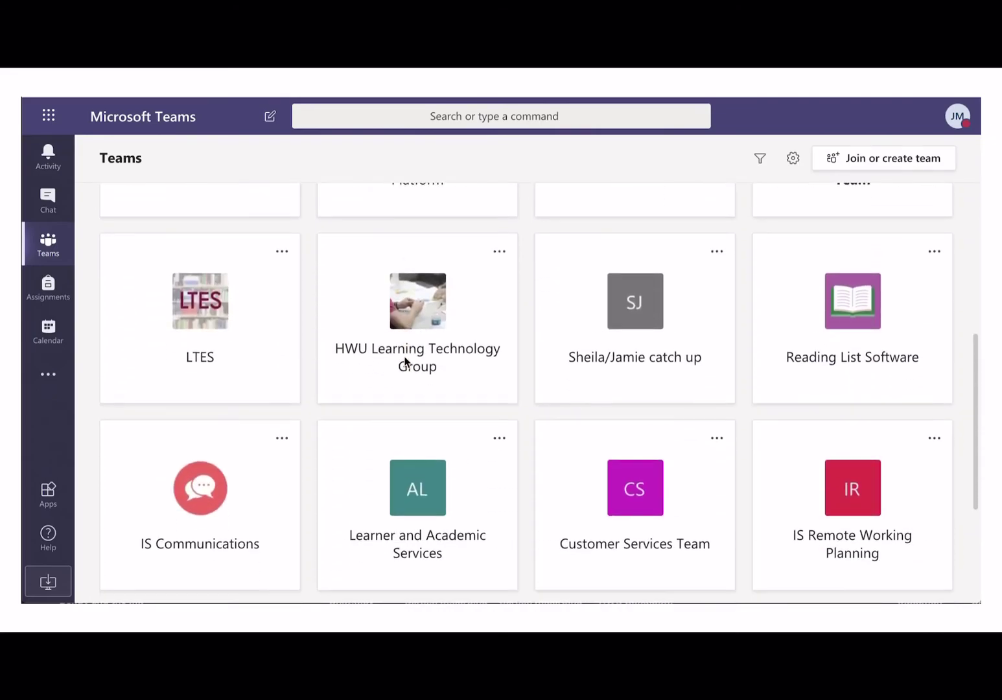
scroll(405, 360, down, 2)
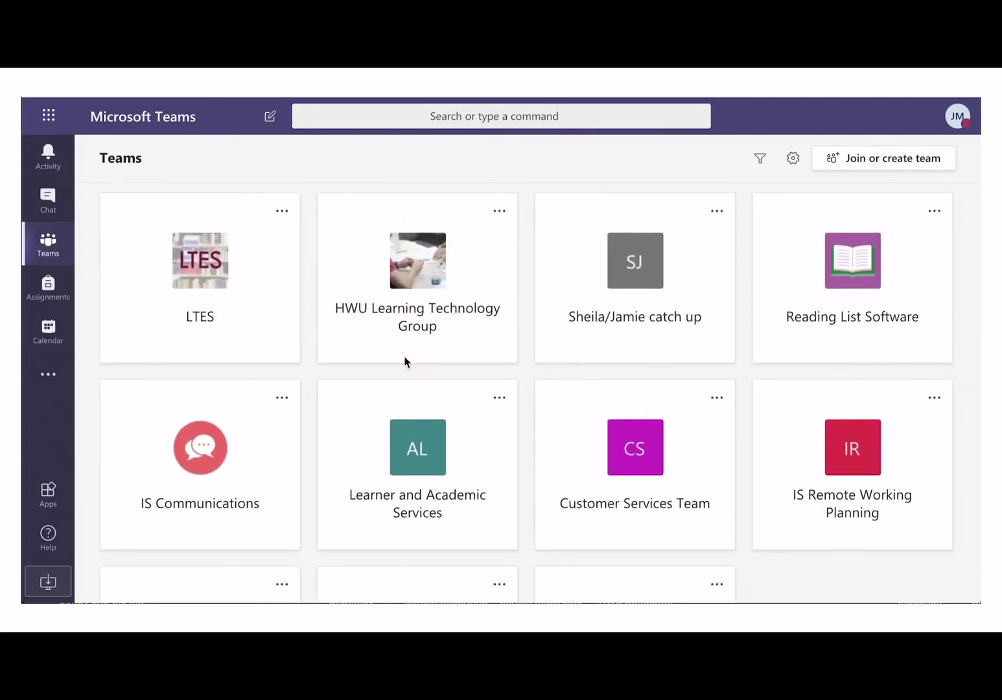
click(638, 264)
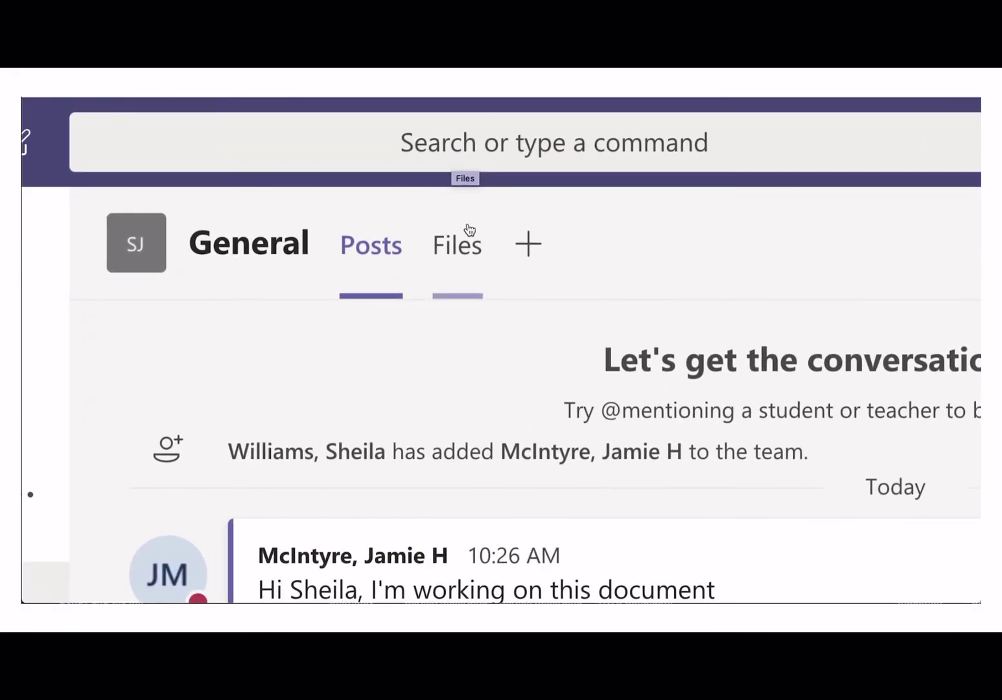
Show the General channel's Files tab listing Test document.docx and an Excel workbook
click(461, 252)
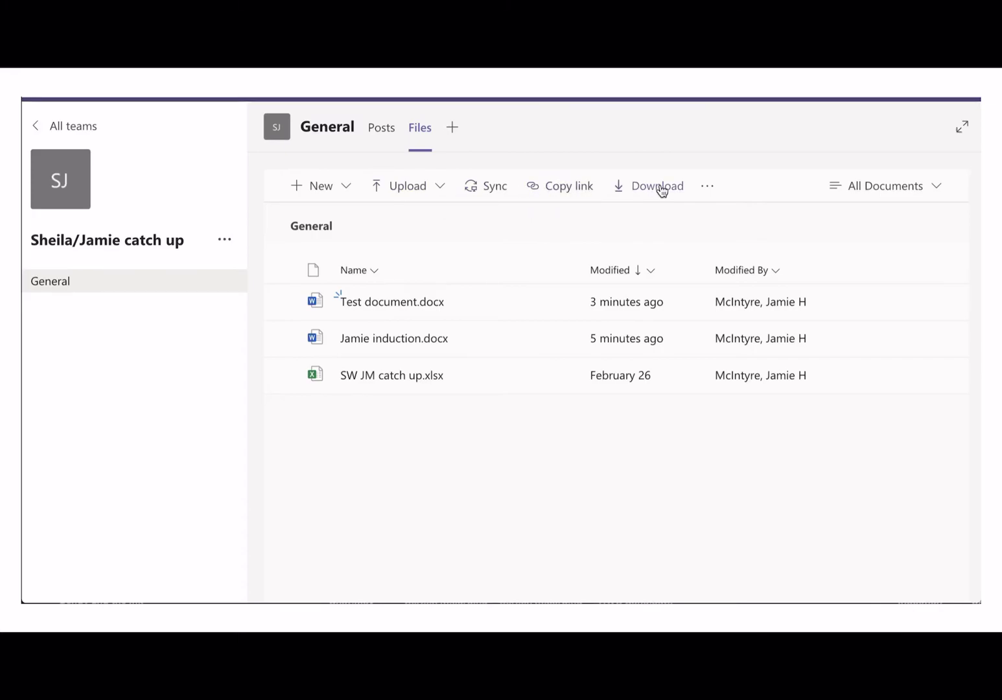
Create a new Word document named 'Test document 1.5' after 'Test document' proves a duplicate name
click(341, 190)
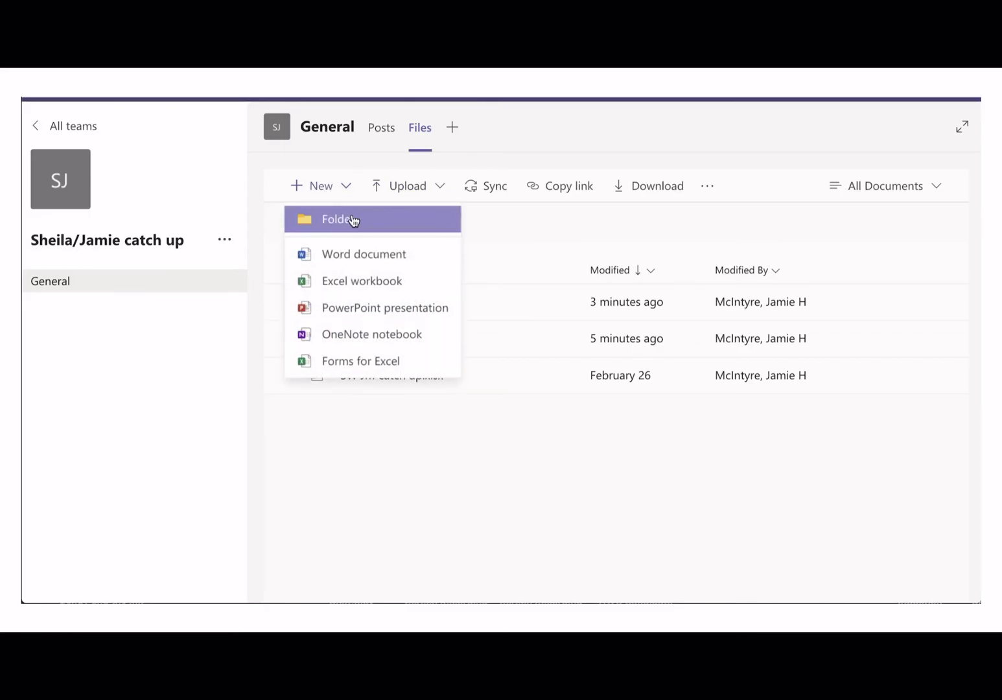
click(360, 257)
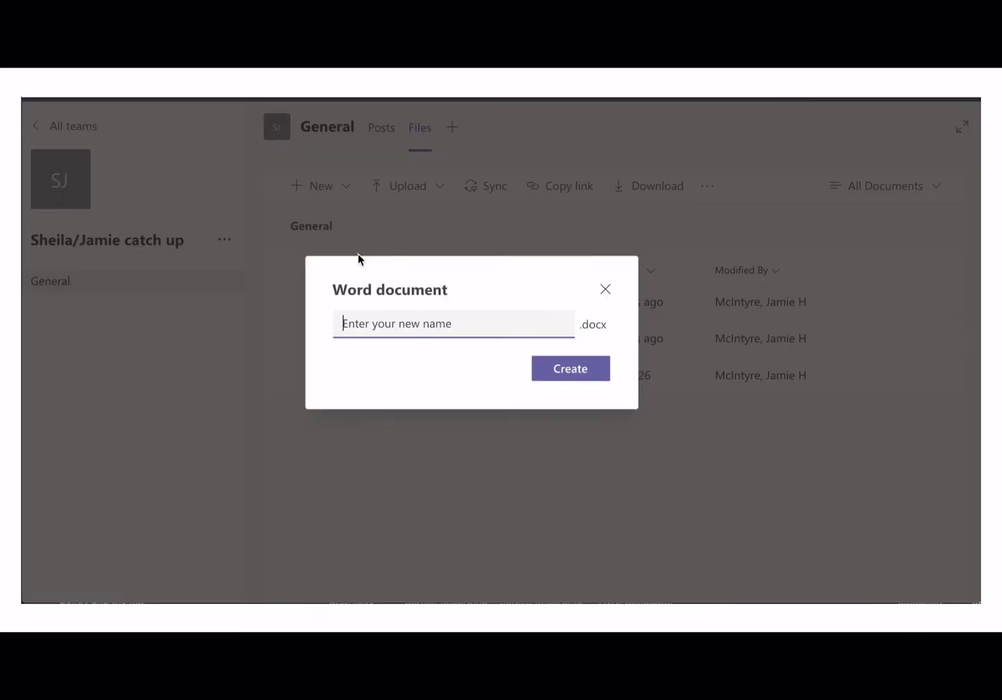
text(Test document)
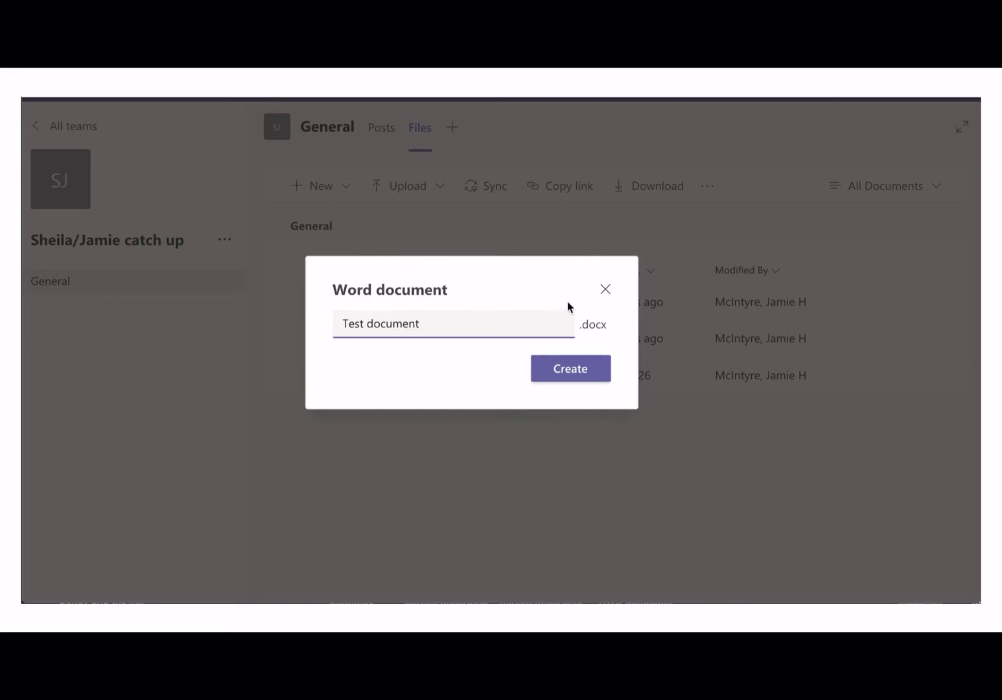
click(590, 373)
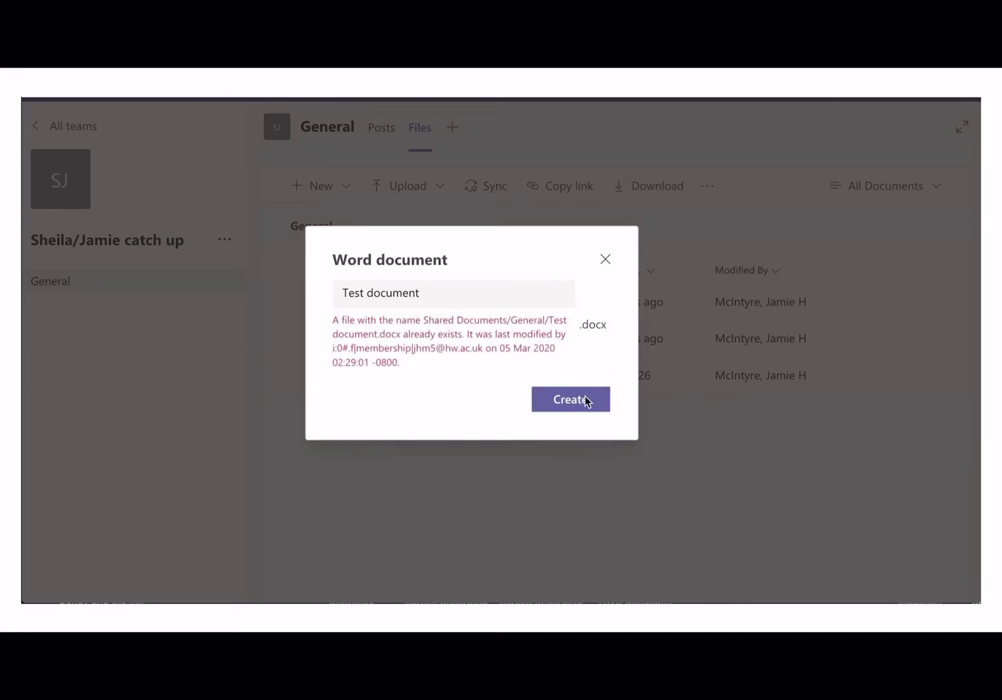
click(476, 291)
text(1)
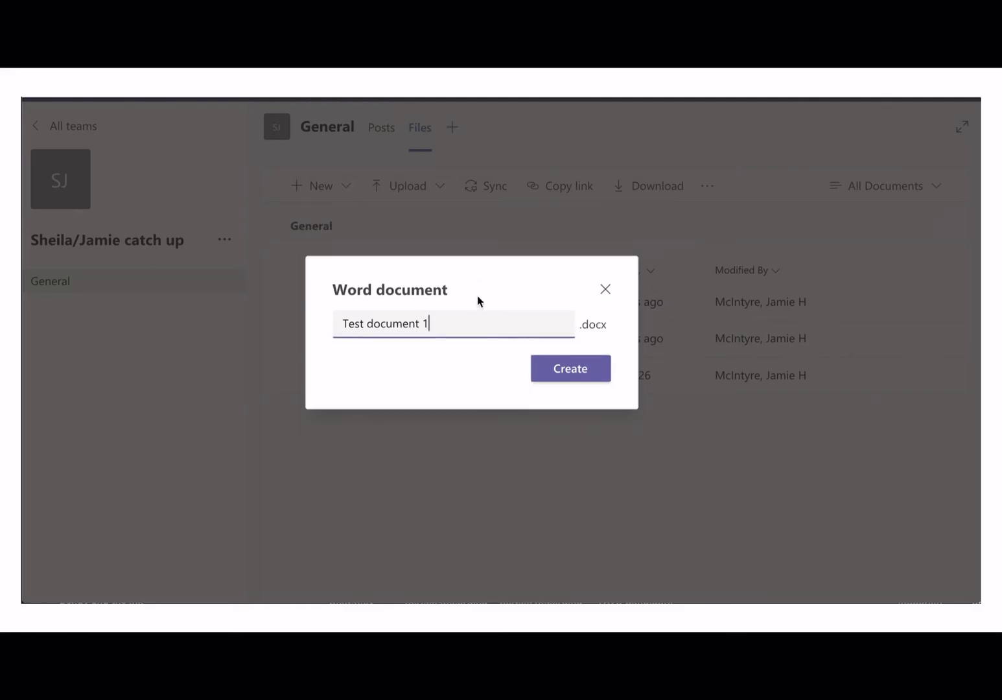
text(.5)
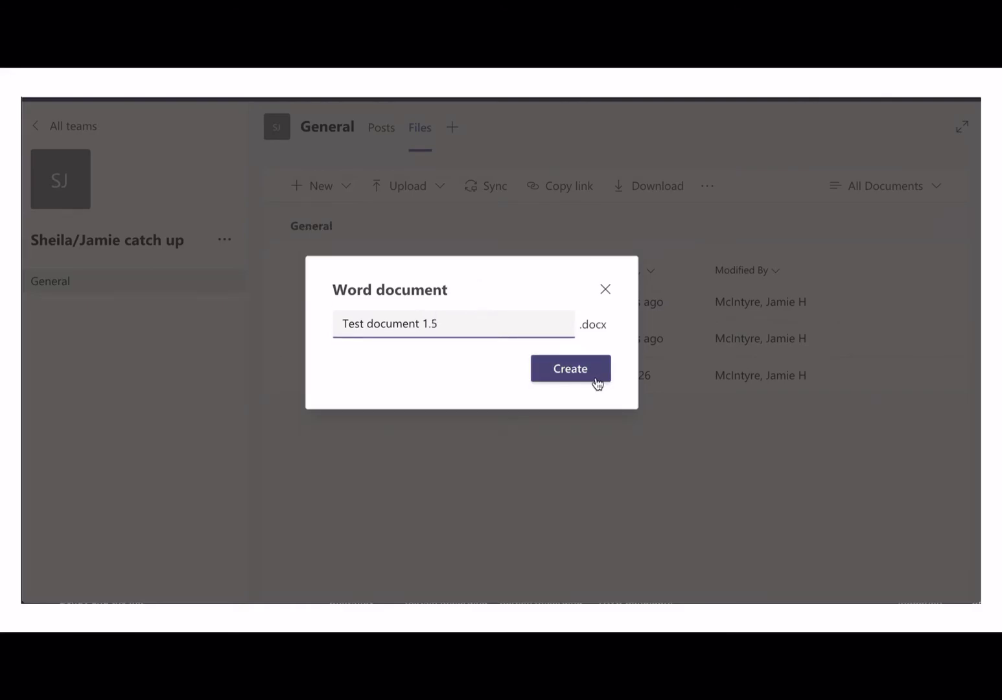
click(594, 378)
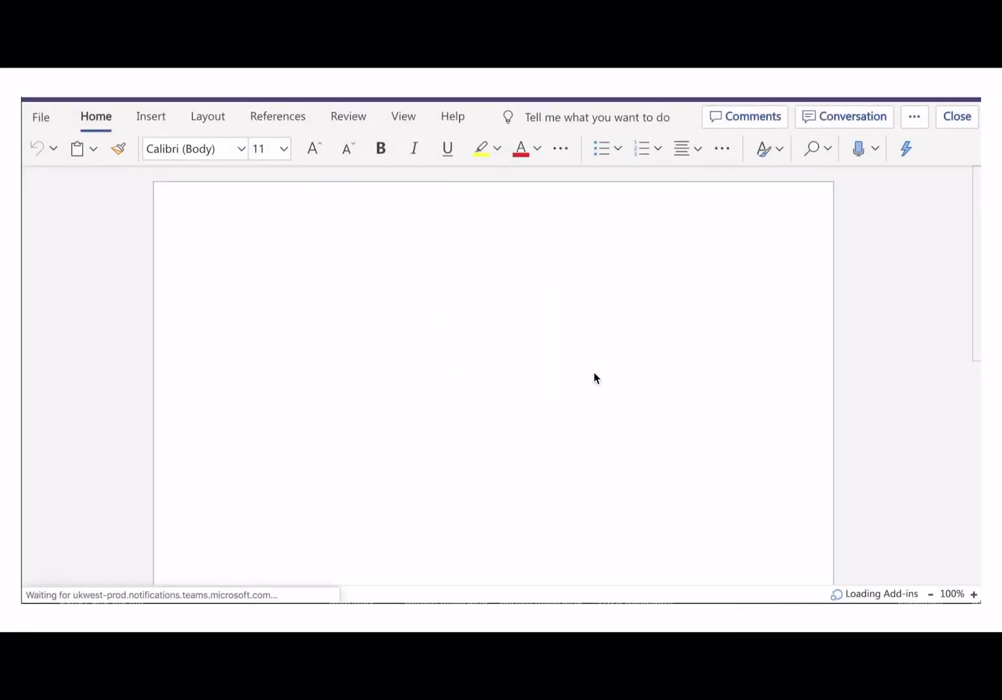
Type 'This is a test document' and set that line to 14 pt
text(This is a test document)
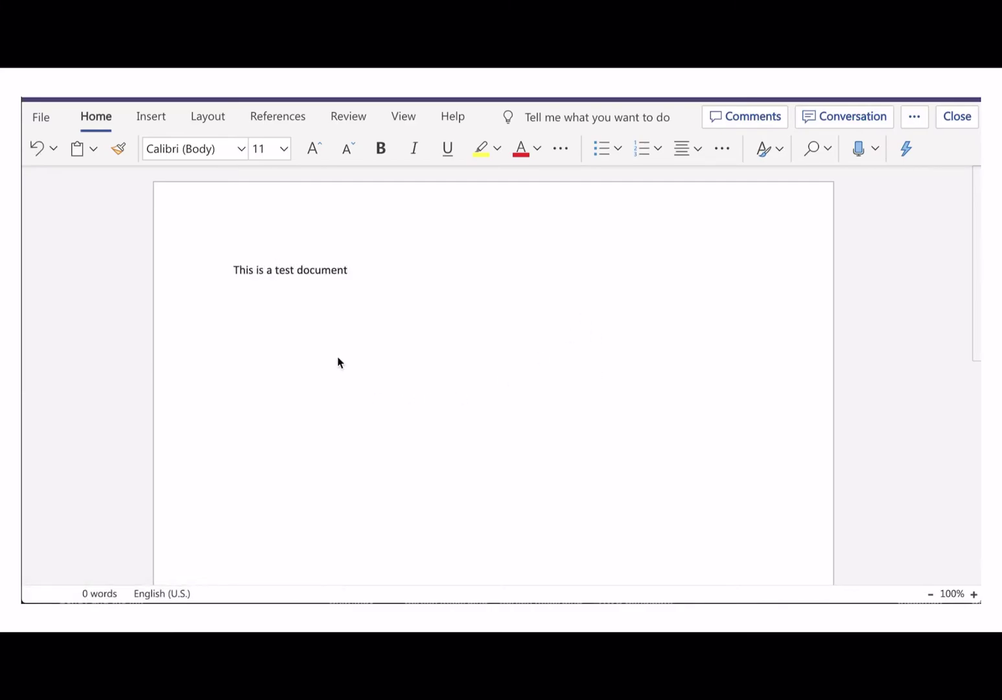
drag(356, 270, 185, 271)
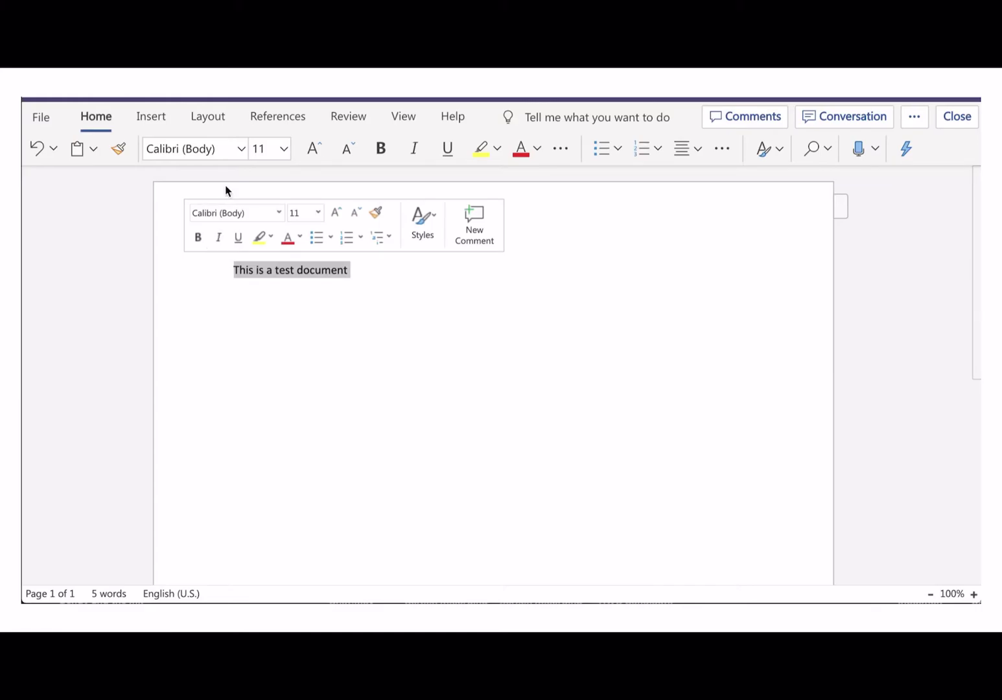
click(283, 149)
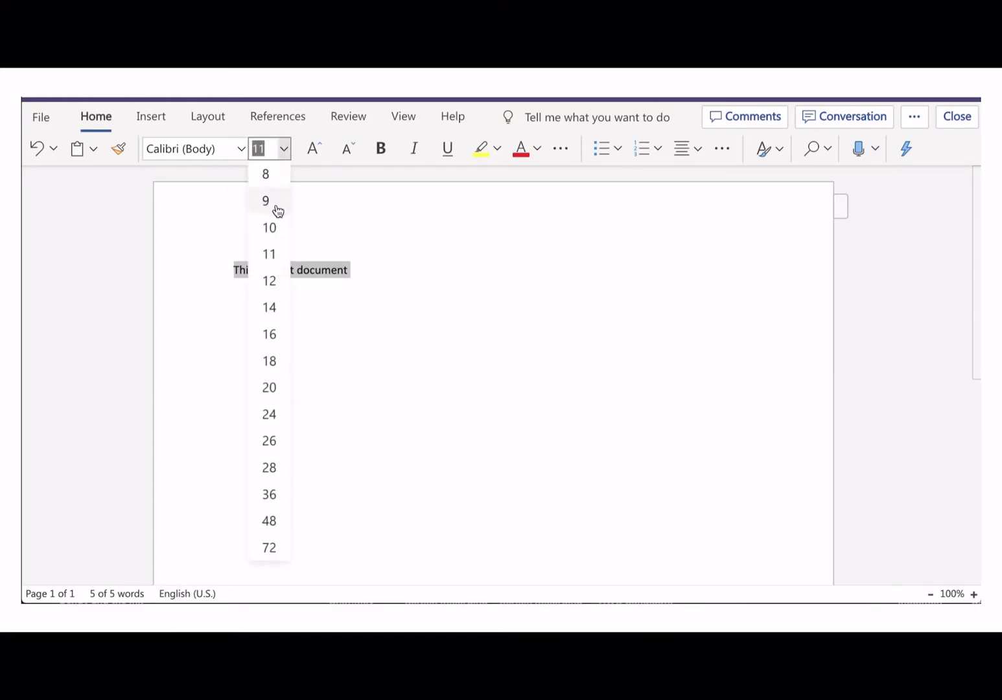
click(275, 309)
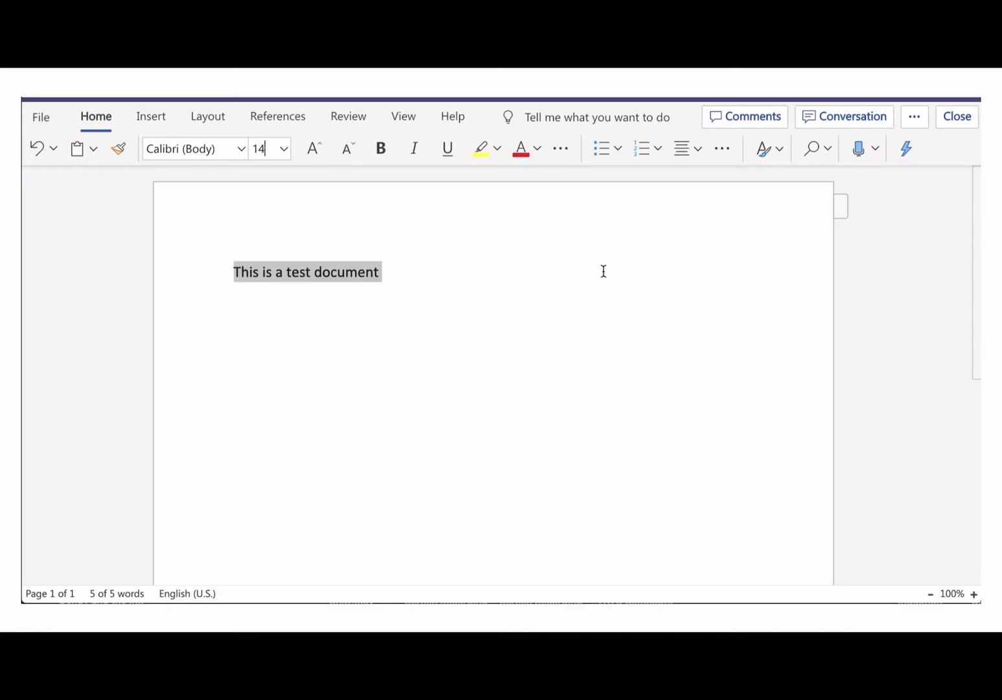
Draft the comment 'What do you think of this paragraph' in the document's Comments pane
click(749, 120)
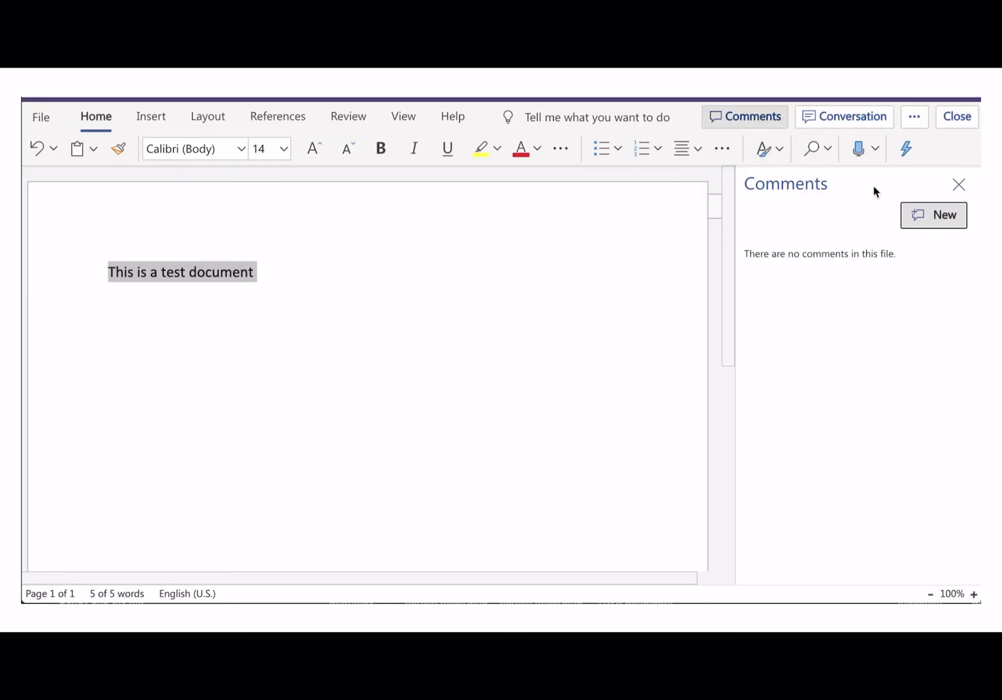
click(931, 214)
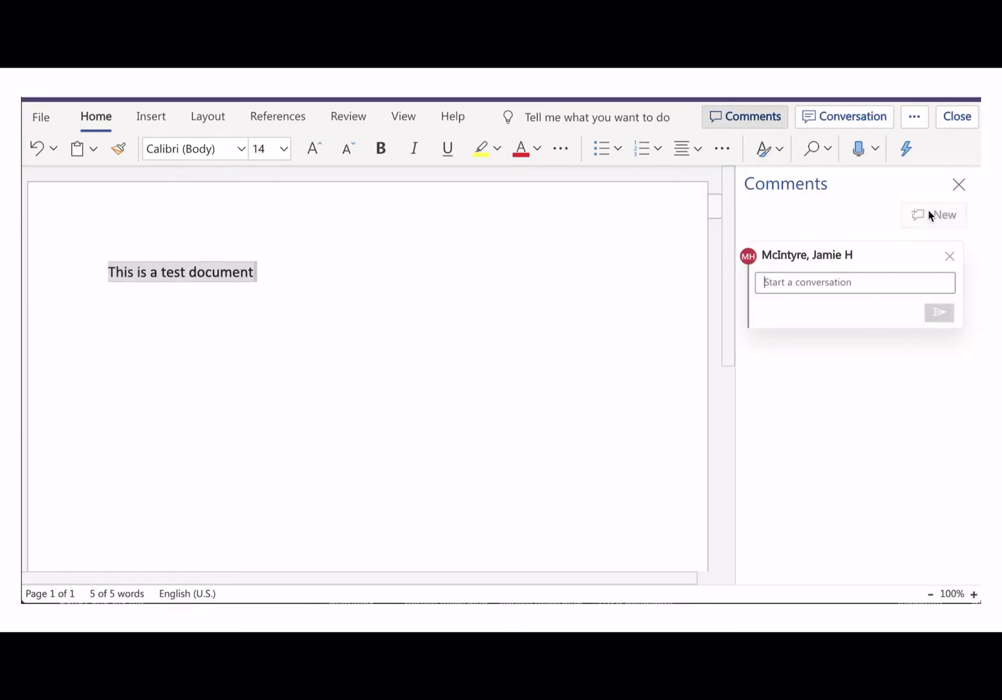
text(What do you think of this paragraph?)
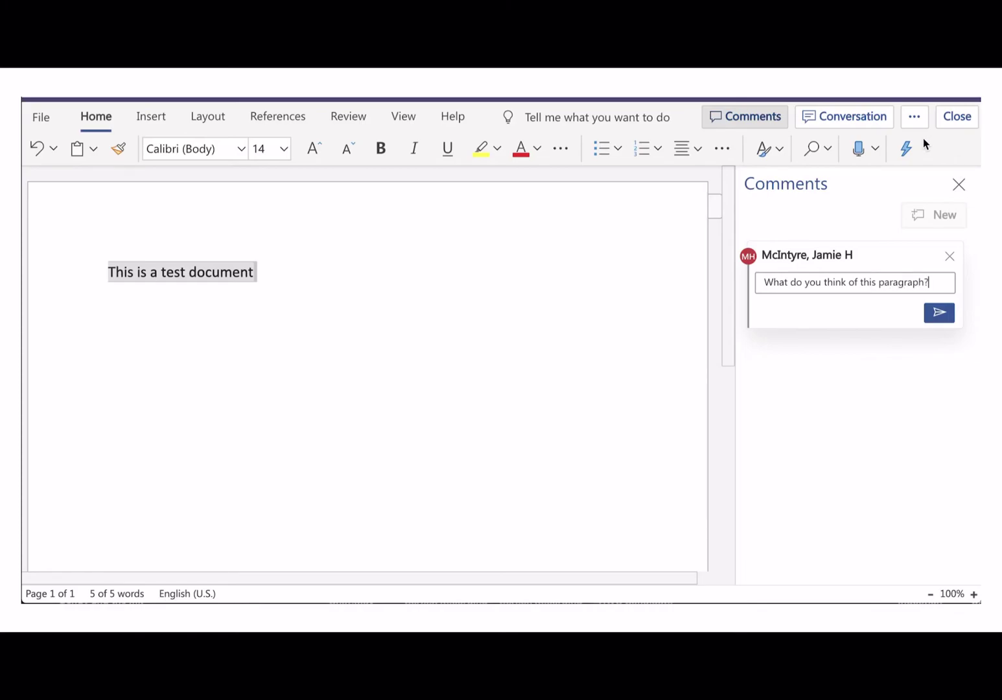
Post 'What do you think of this docujents' in the file's conversation panel
click(866, 127)
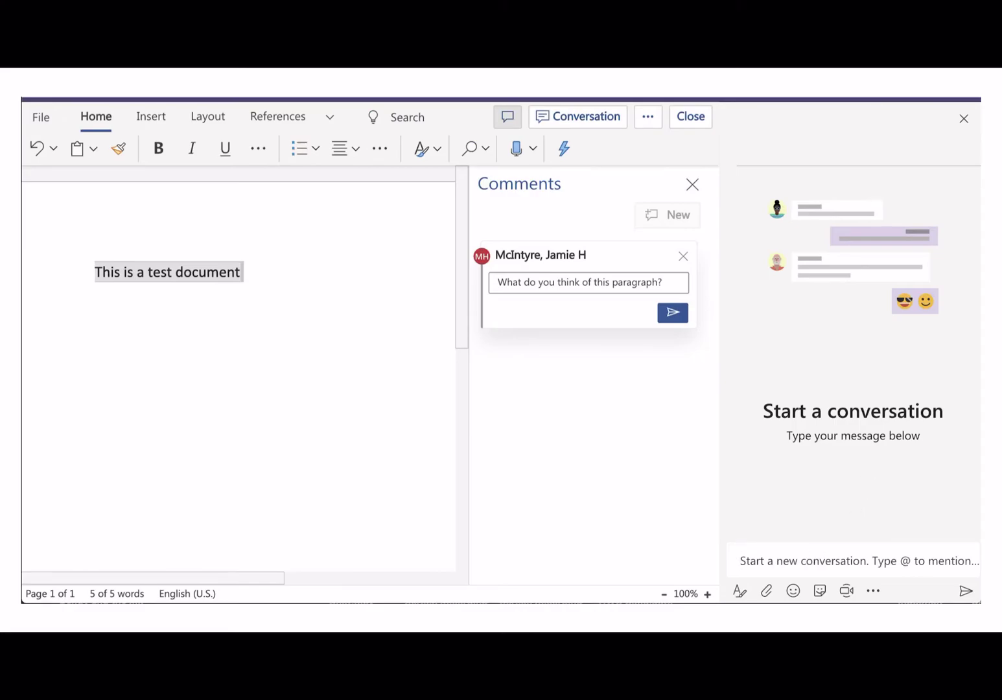
text(What do you think of )
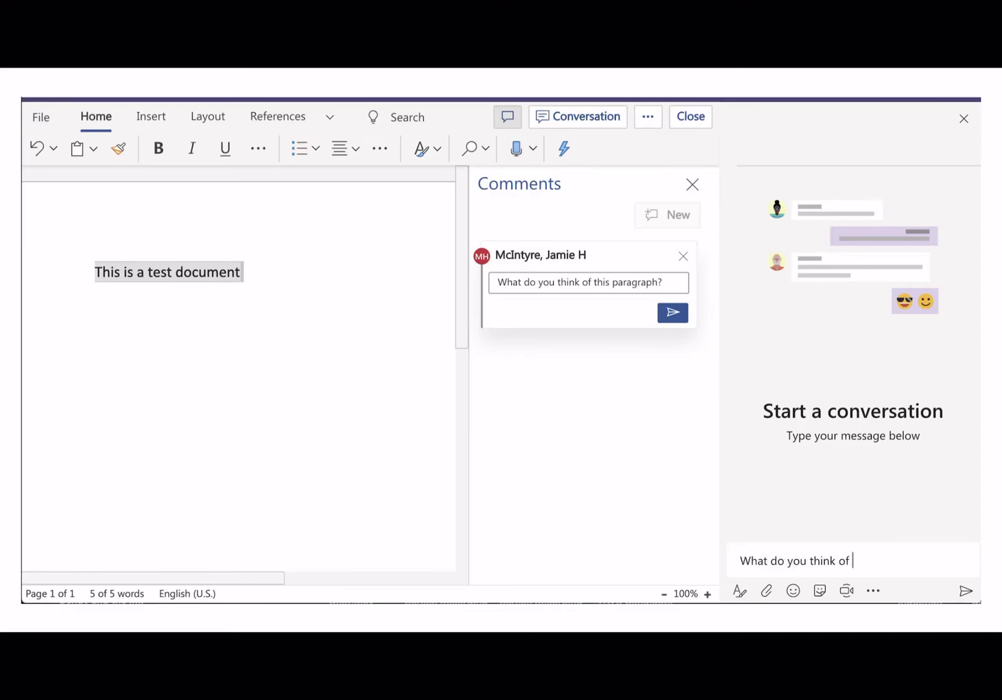
text(this docujents?)
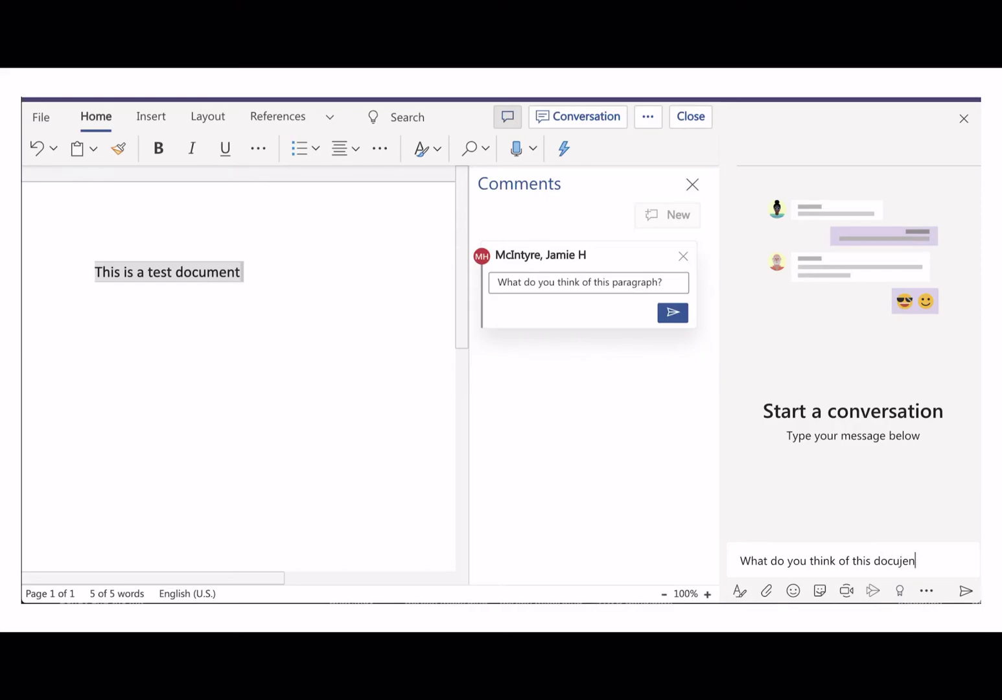
click(965, 591)
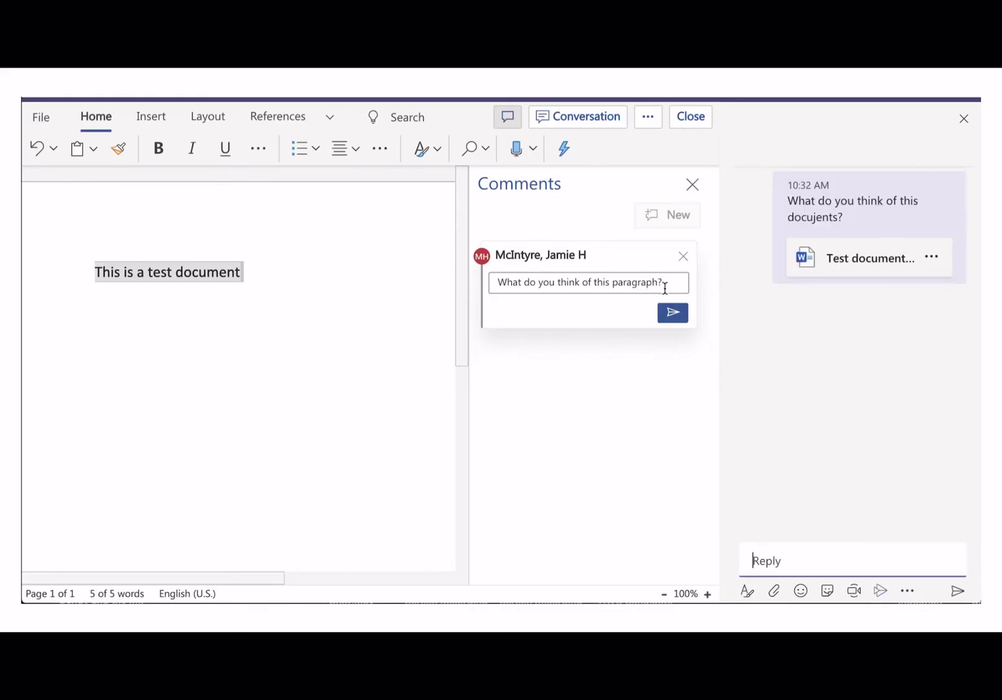
Close the conversation and comments panes, discard the unposted comment, and close the document
click(964, 119)
click(959, 185)
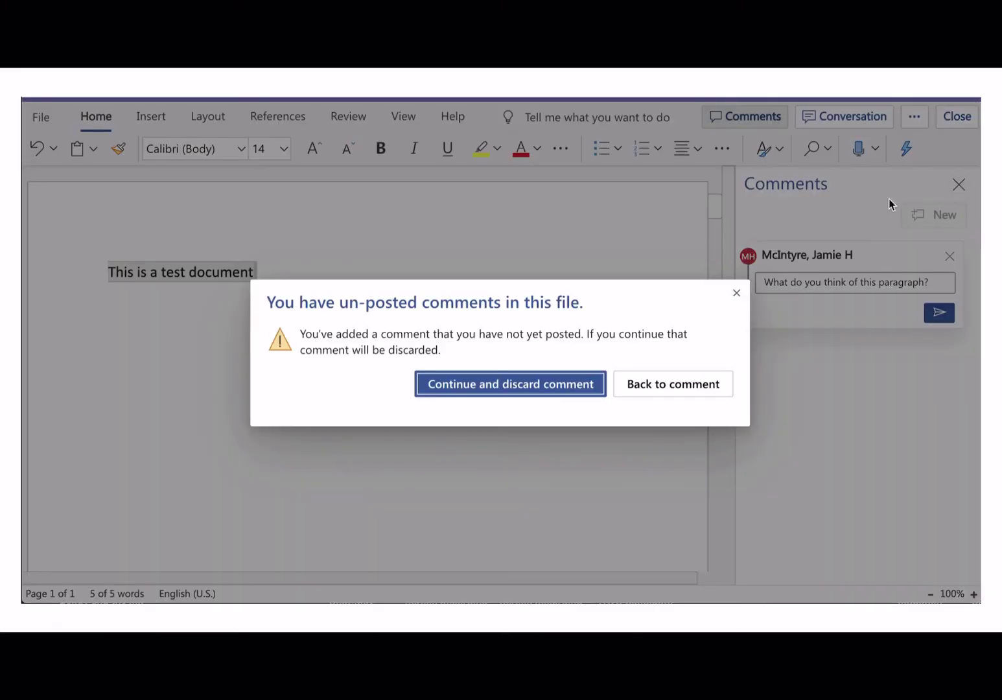
click(499, 385)
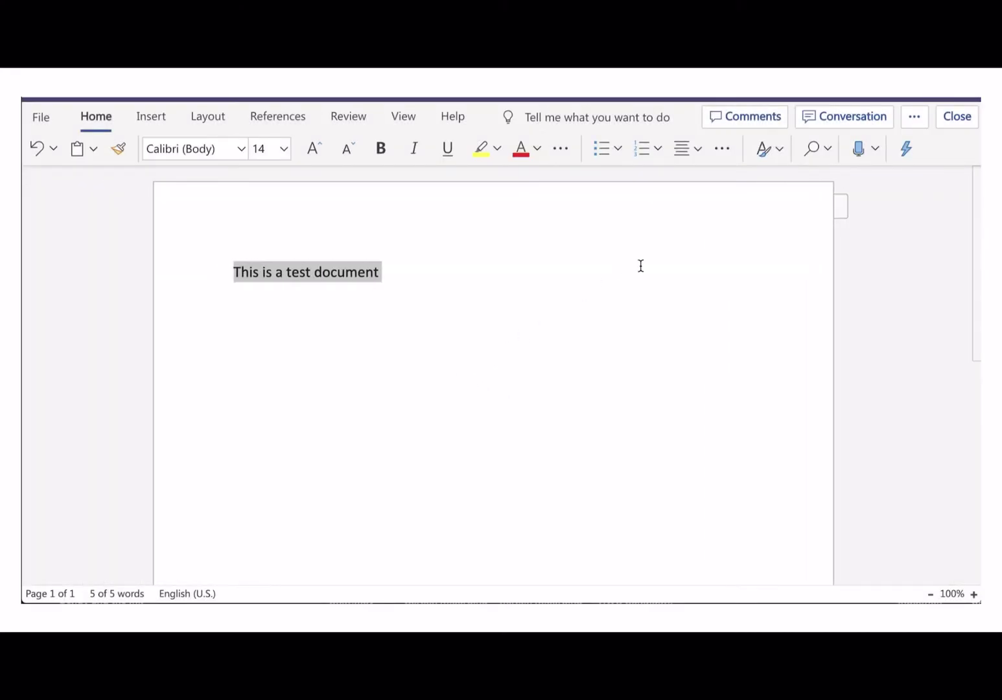
click(956, 117)
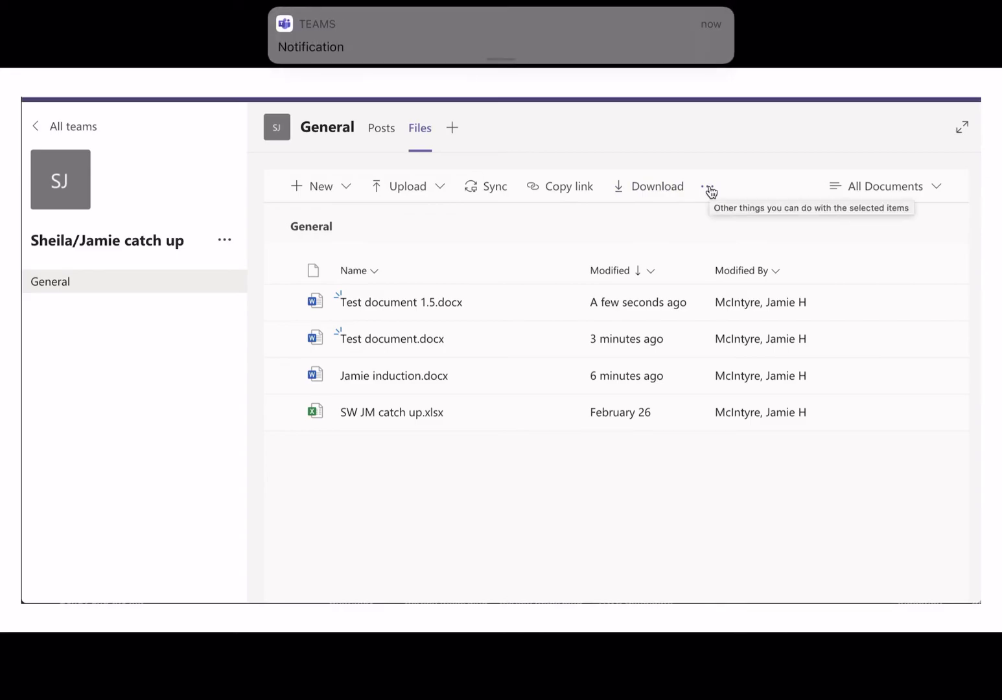
Leave the team's files via All teams and open the colleague's chat conversation
click(66, 128)
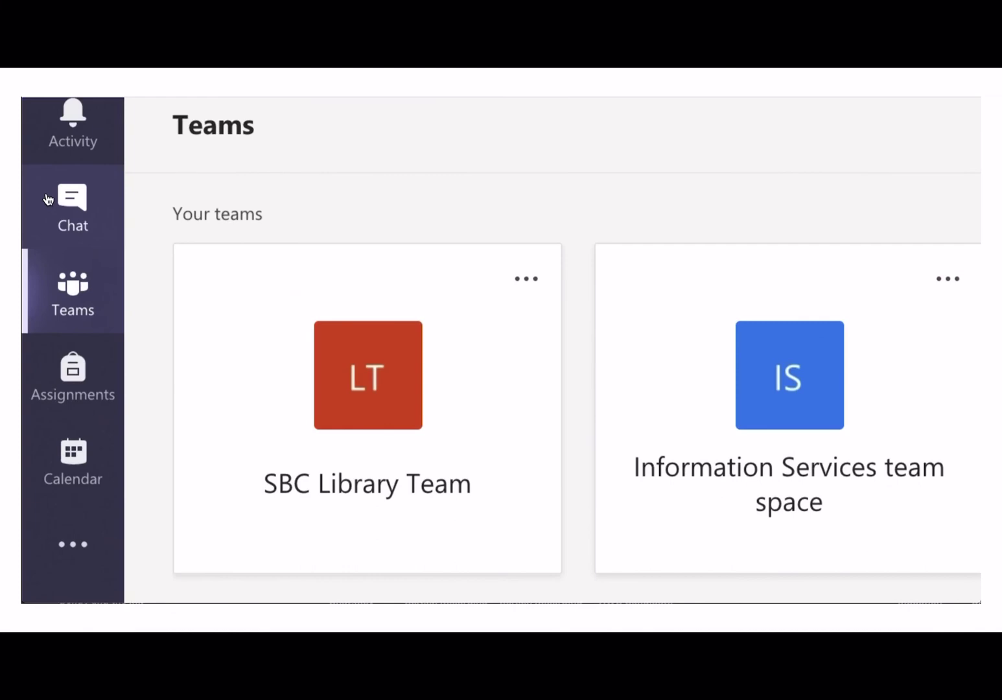
click(76, 205)
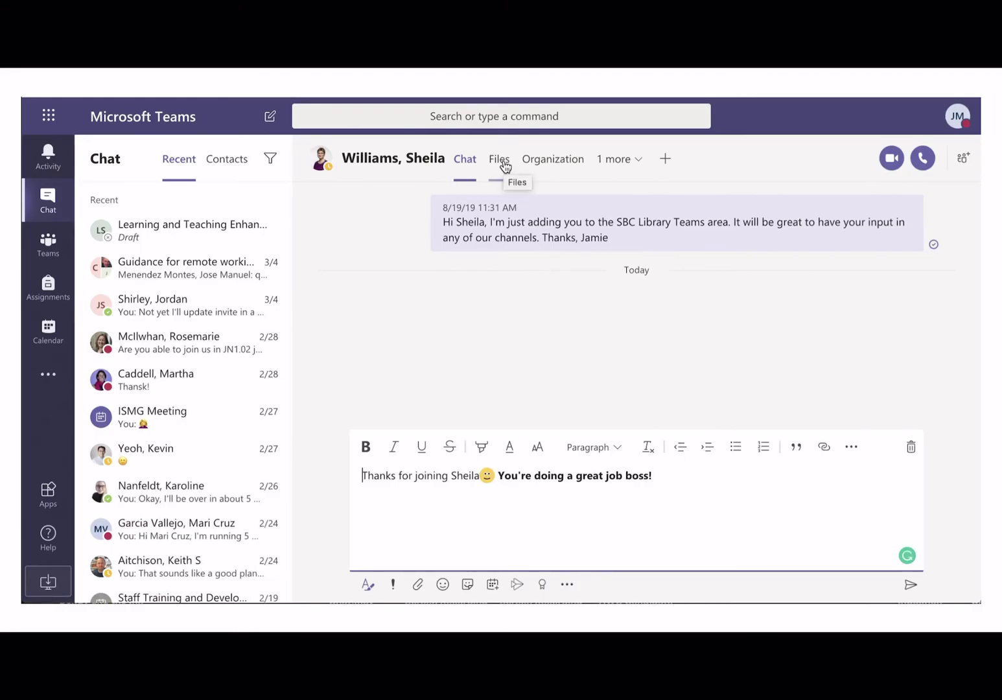
Share Training learning outcomes v1.0.docx from the OneDrive Online collab folder into the chat
click(504, 165)
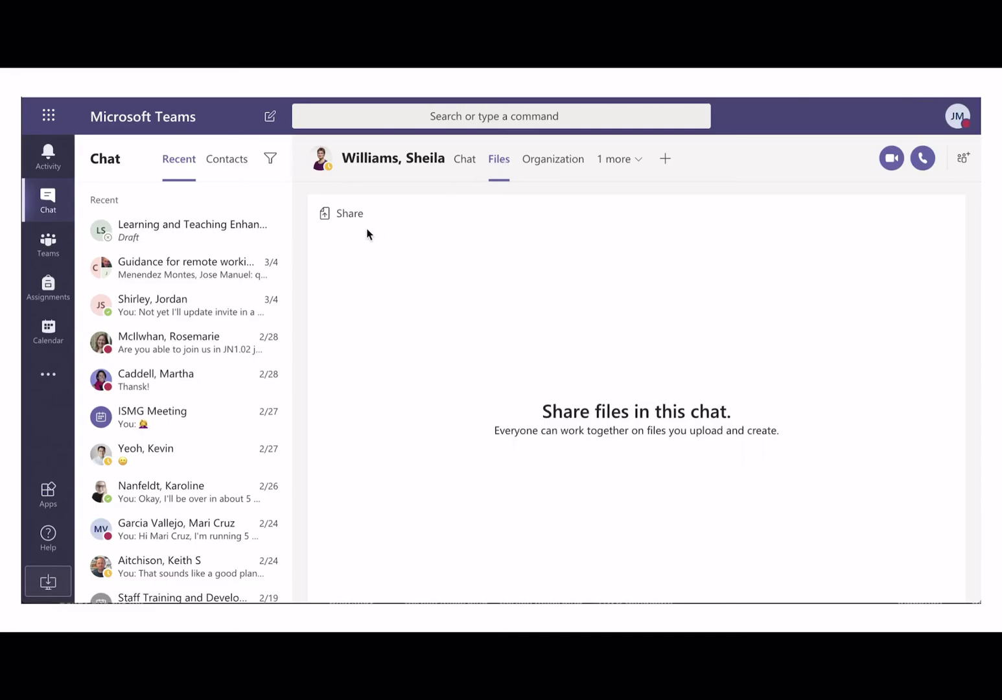
click(326, 216)
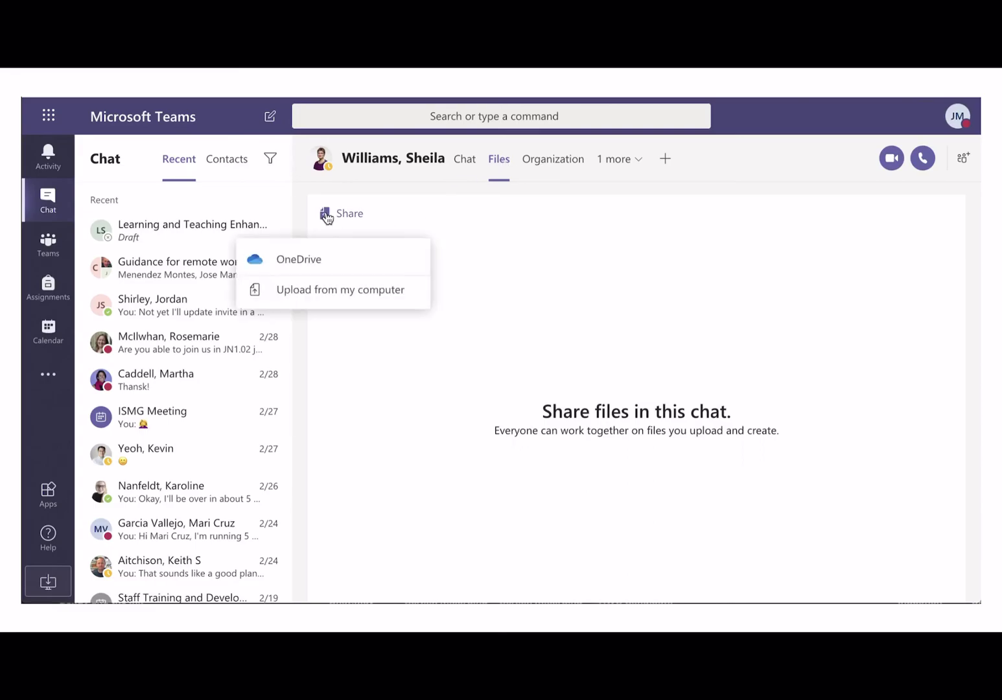
click(299, 260)
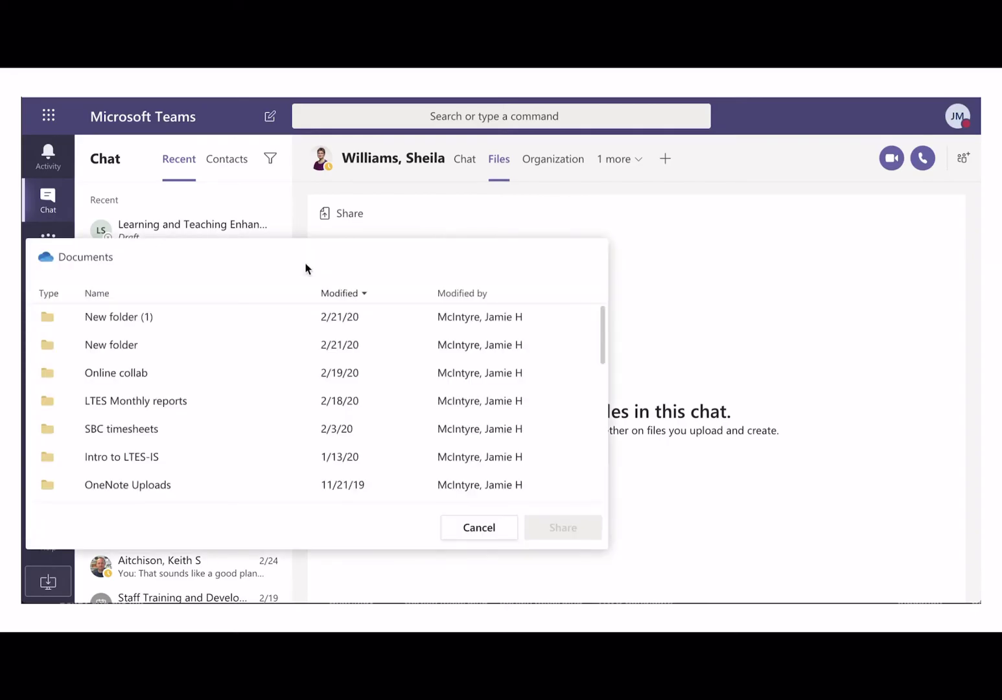
click(154, 374)
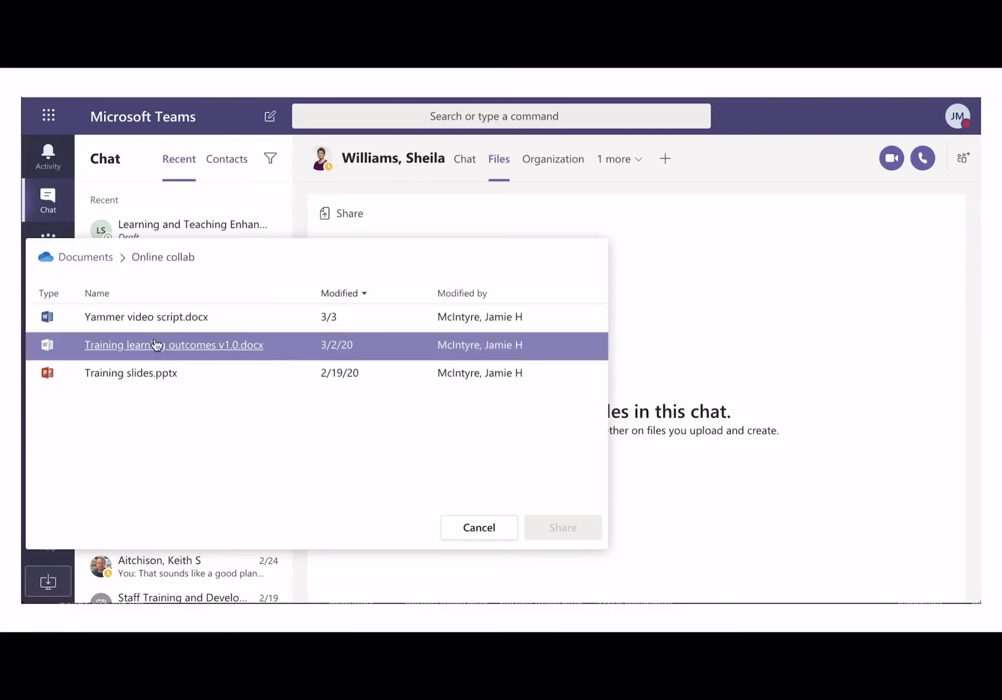
click(156, 348)
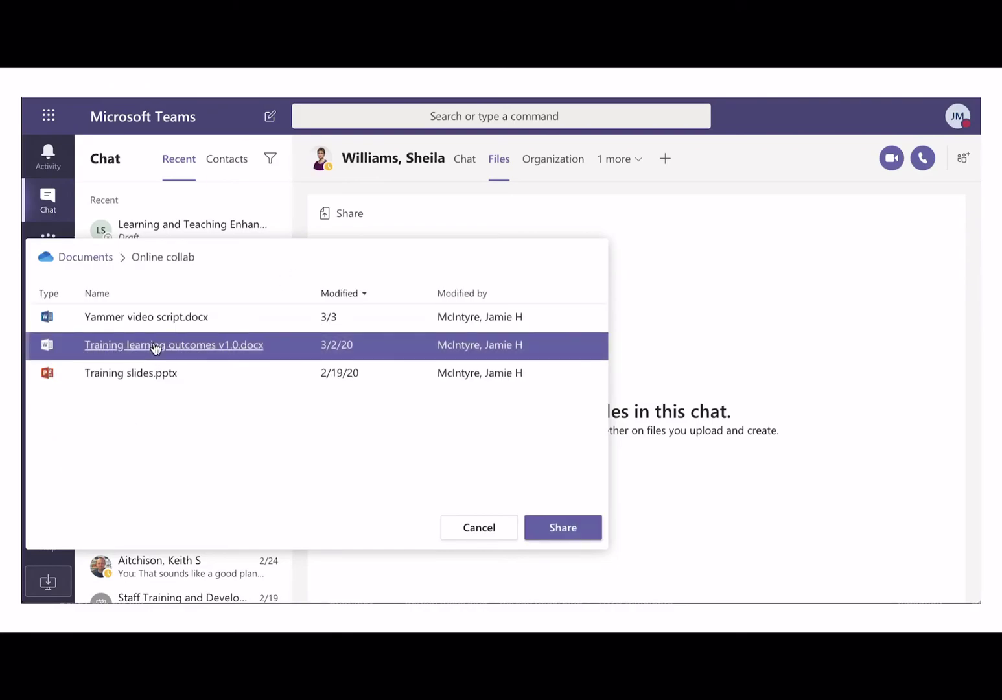
click(588, 531)
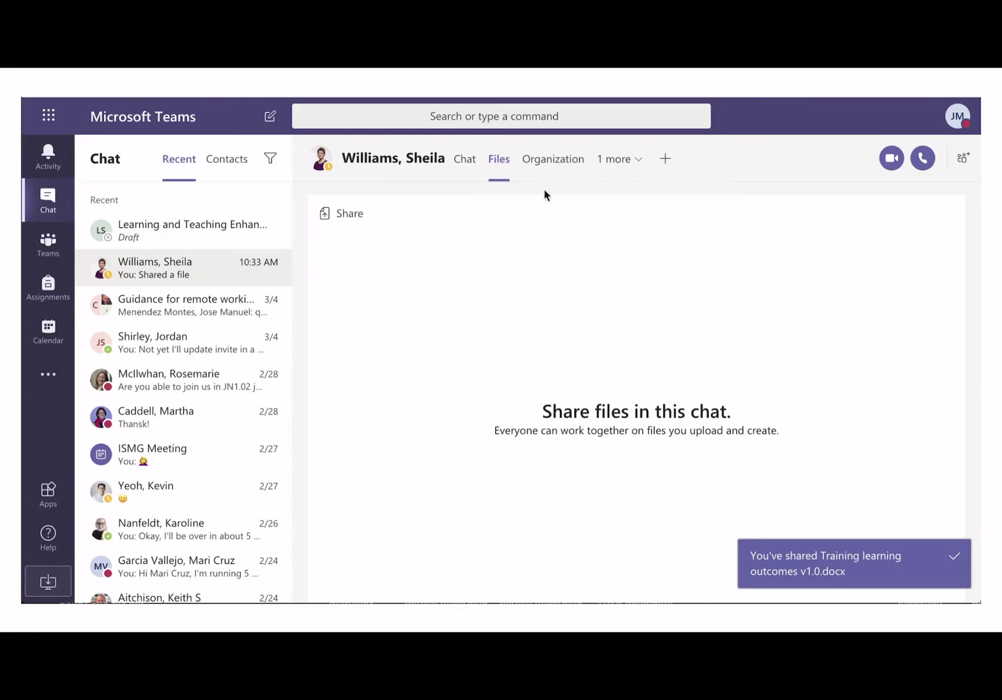
click(467, 162)
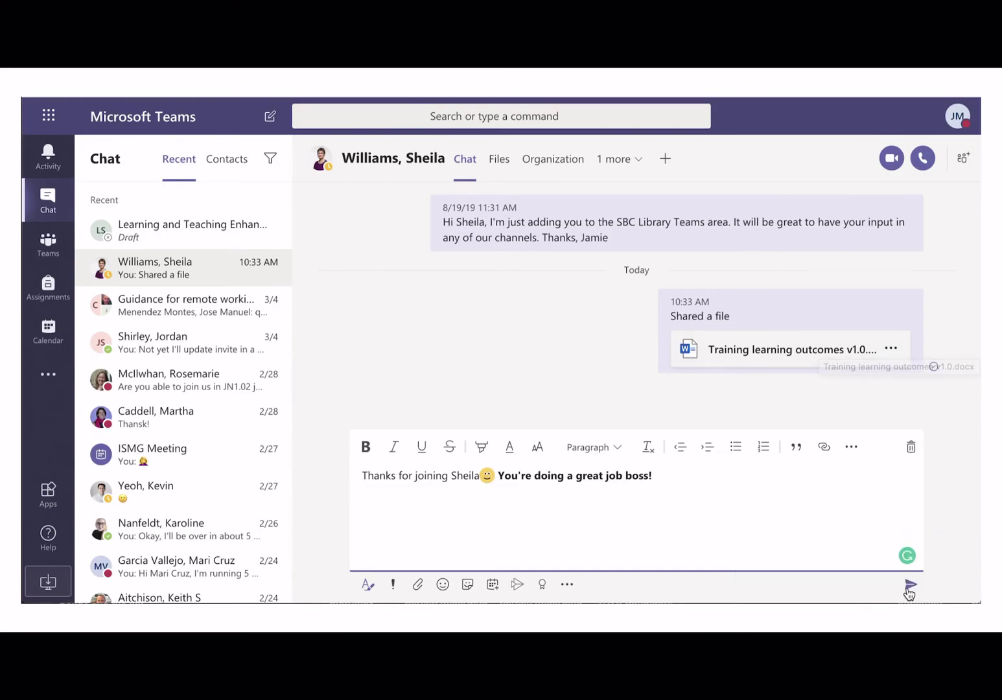
Send the thank-you message, then open the catch-up team's General channel files
click(910, 586)
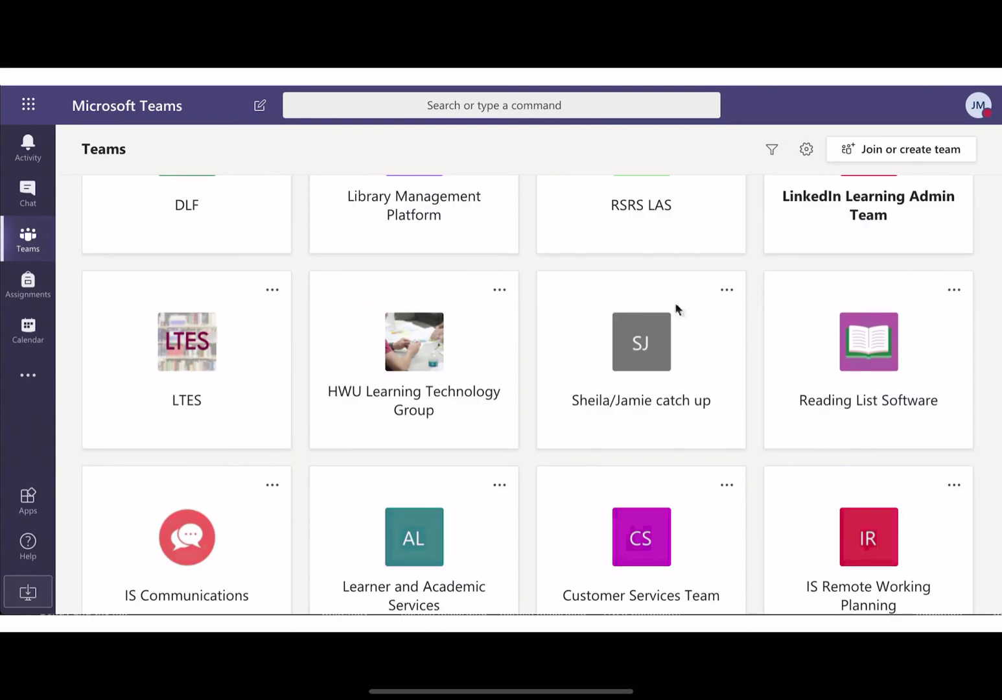
click(658, 327)
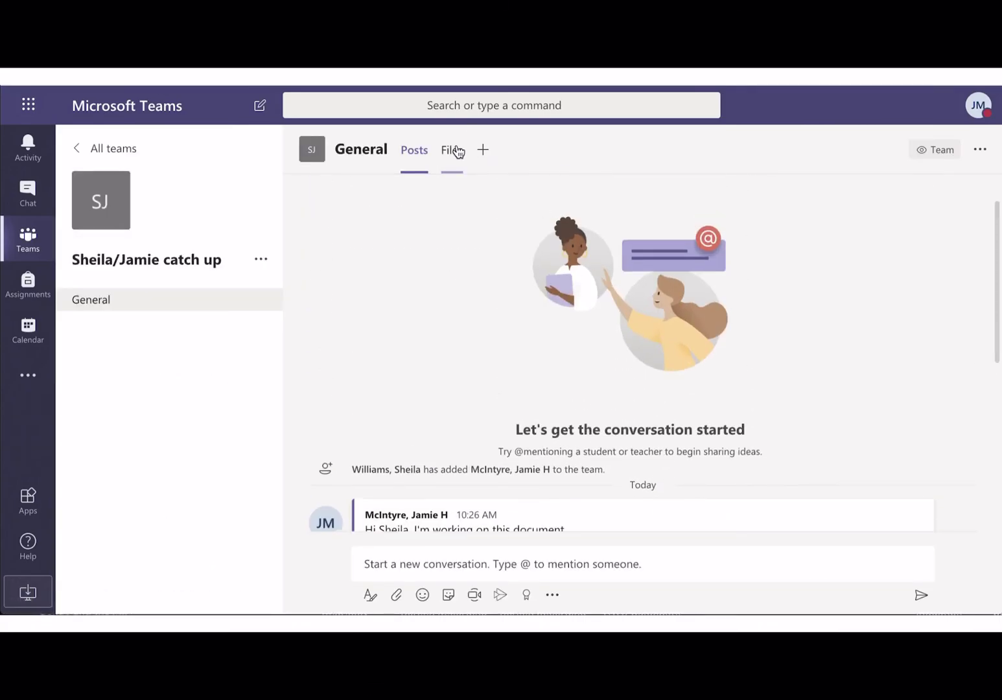
click(456, 149)
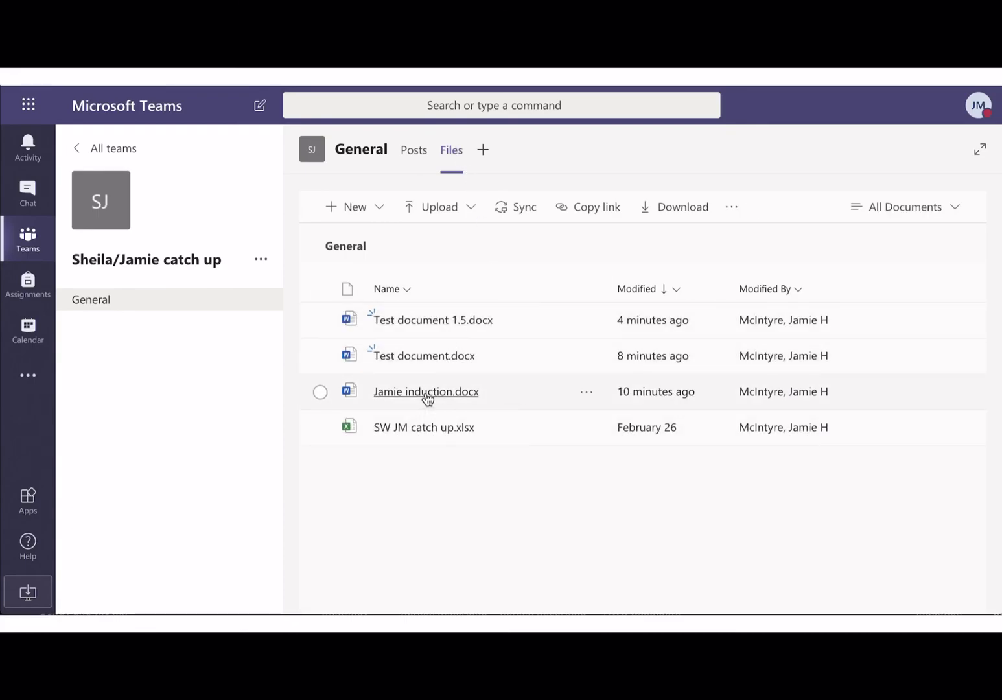
Open the induction document and replace 'I have changed this document in here' with 'I am making changes to this document'
click(426, 392)
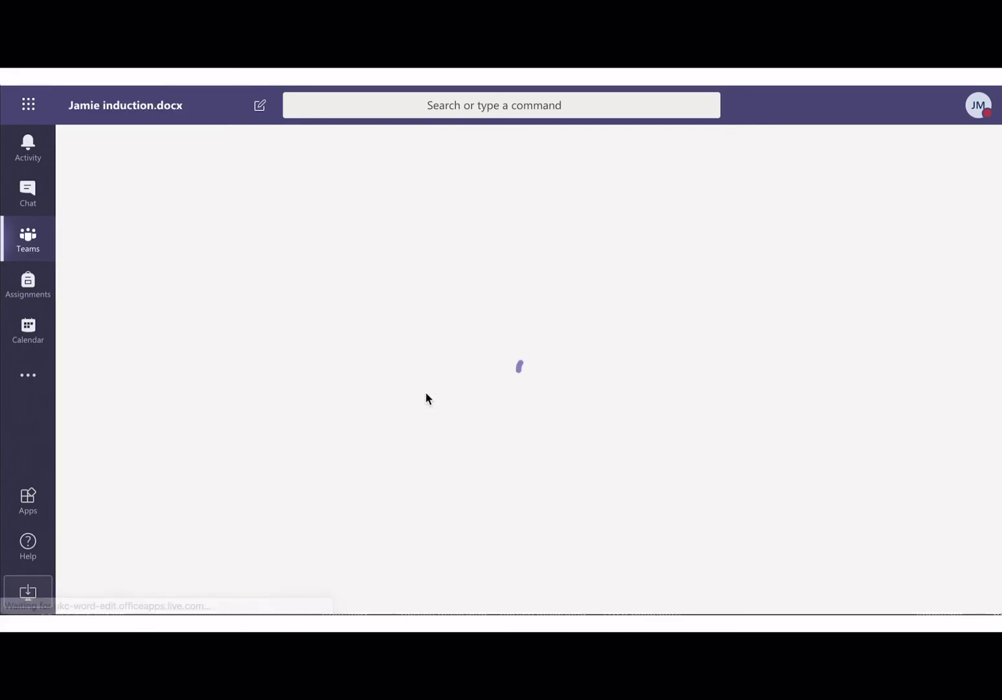
scroll(428, 396, down, 1)
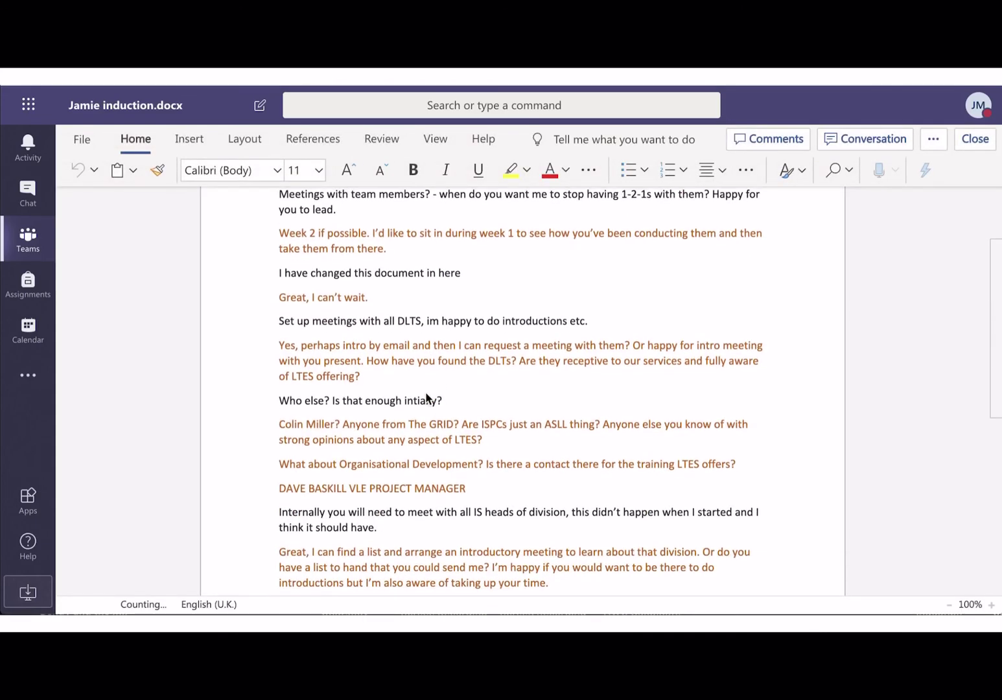
drag(468, 272, 271, 276)
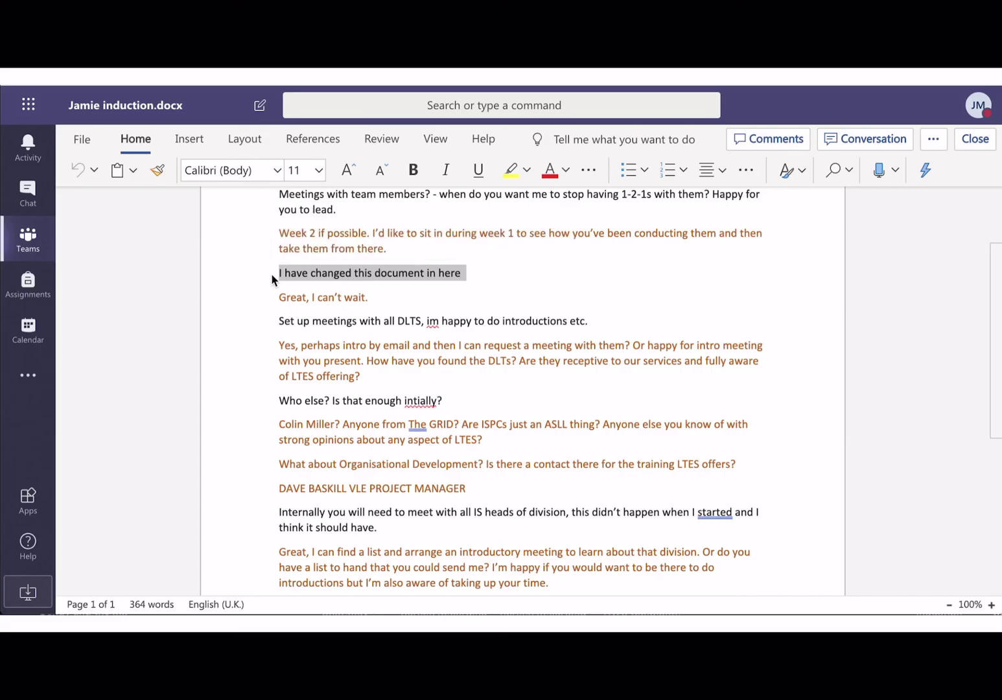
text(I am m)
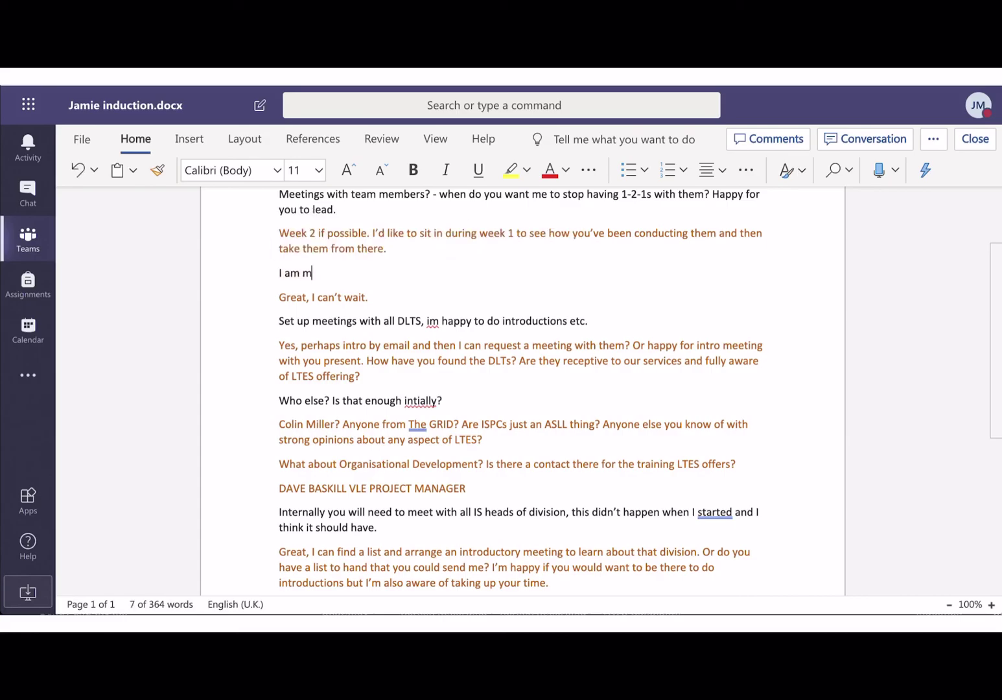
text(aking changes to this document)
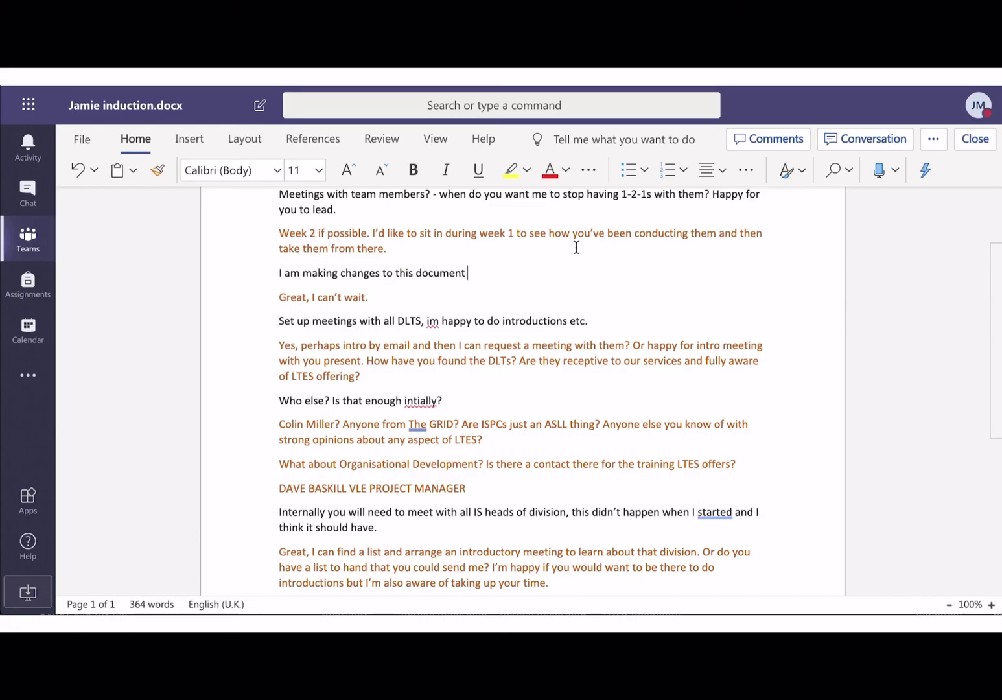
Comment 'I have changed this part to tidy it up a bit' on the induction document, then close it
click(783, 150)
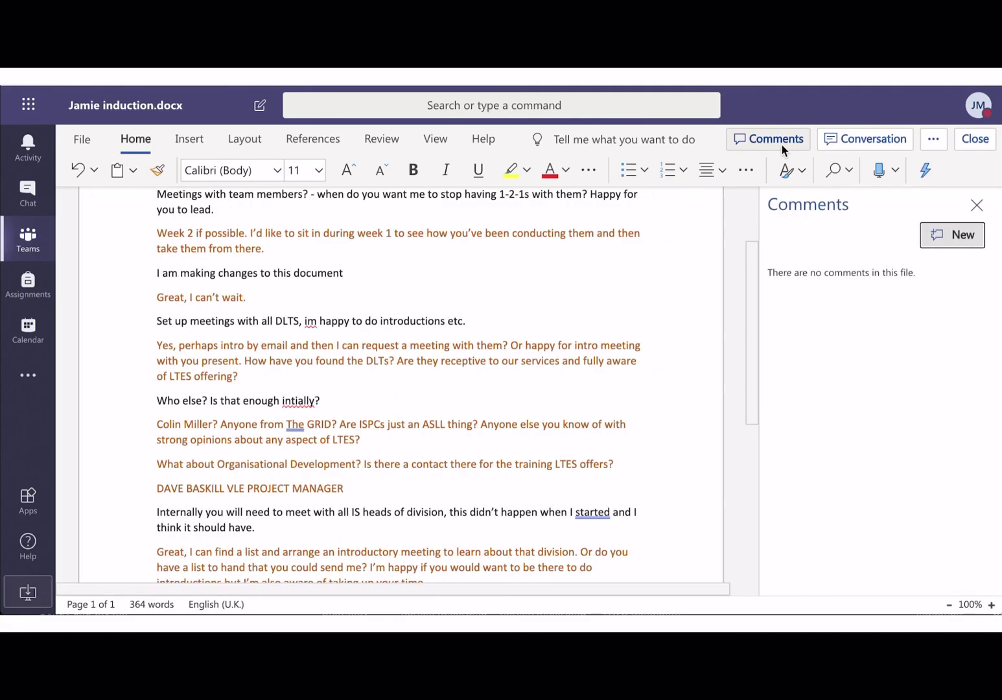
click(940, 235)
text(I have)
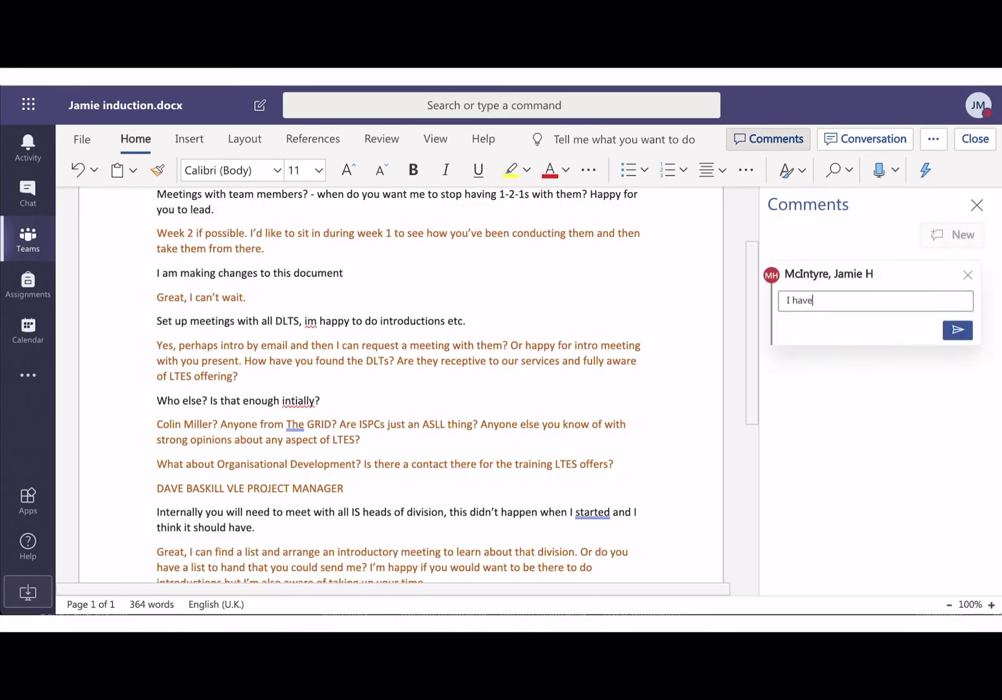
text( changed this part because)
key(BackSpace)
key(BackSpace)
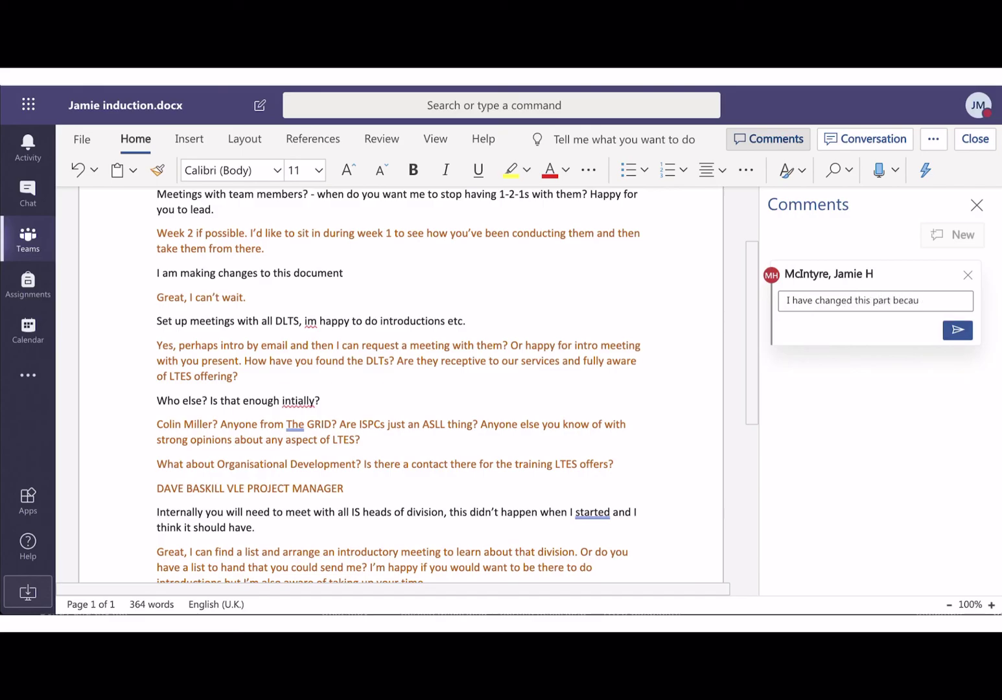
text(to tidy it up a bit)
click(957, 331)
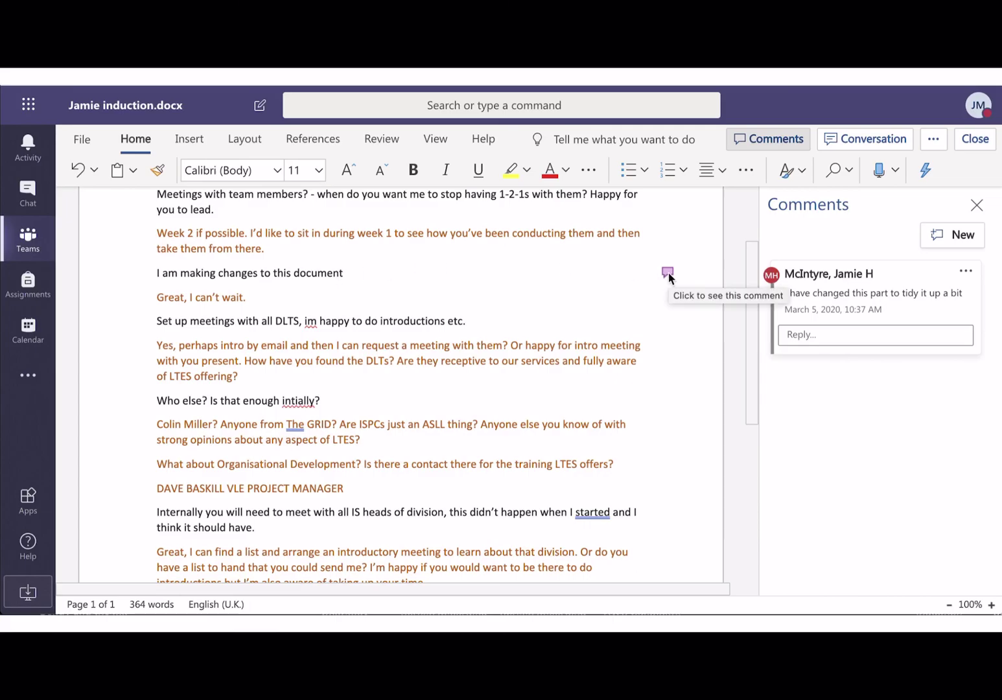
click(975, 139)
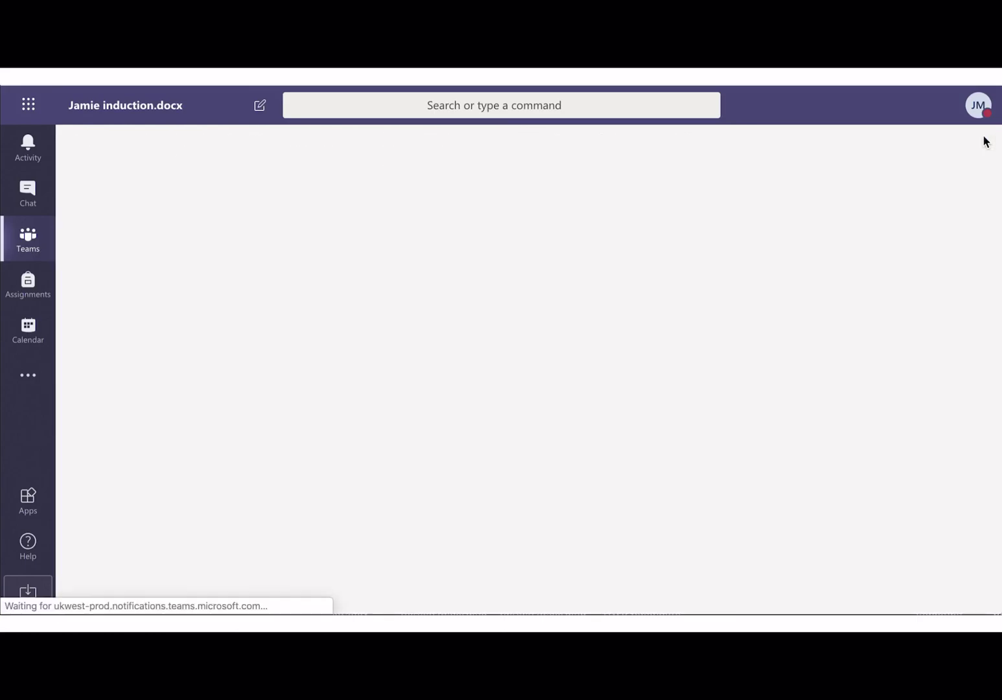